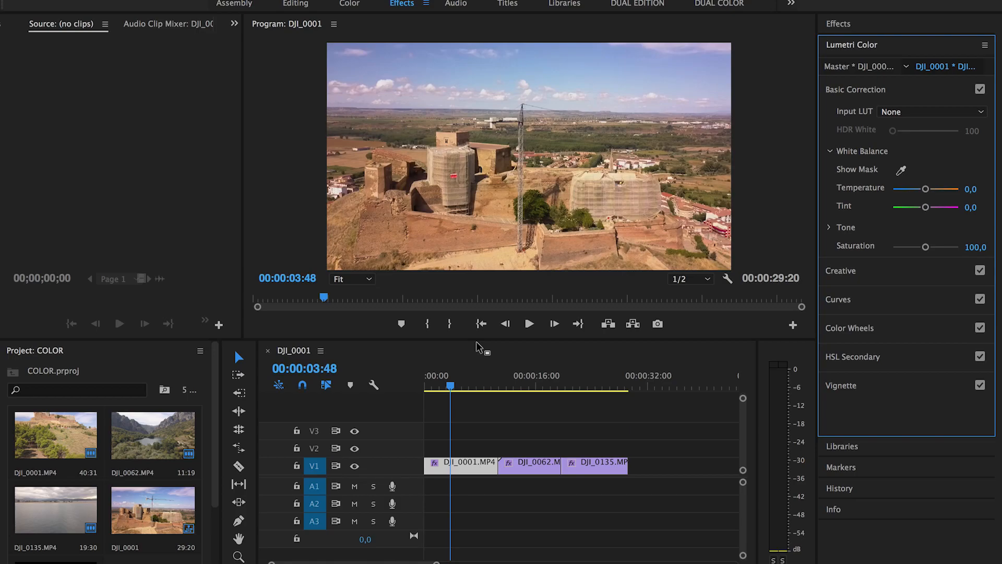
{"action": "left_click", "coordinate": [522, 376]}
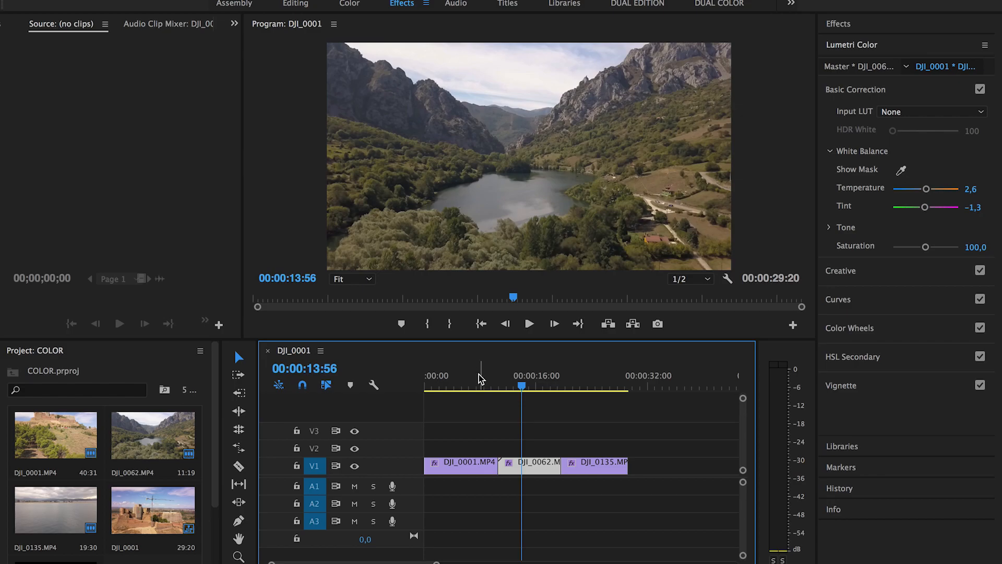
{"action": "left_click", "coordinate": [468, 377]}
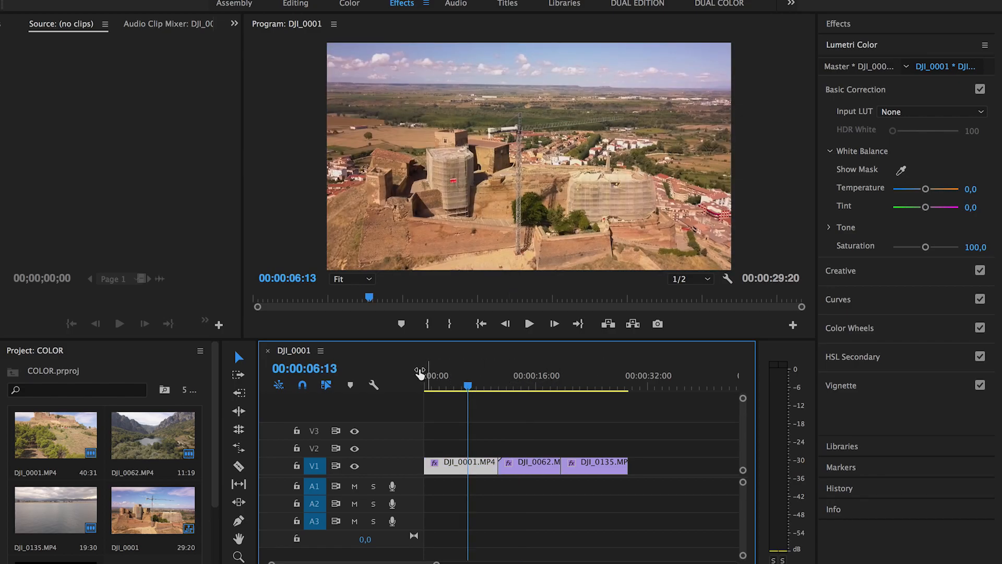
{"action": "left_click", "coordinate": [600, 376]}
{"action": "left_click", "coordinate": [454, 376]}
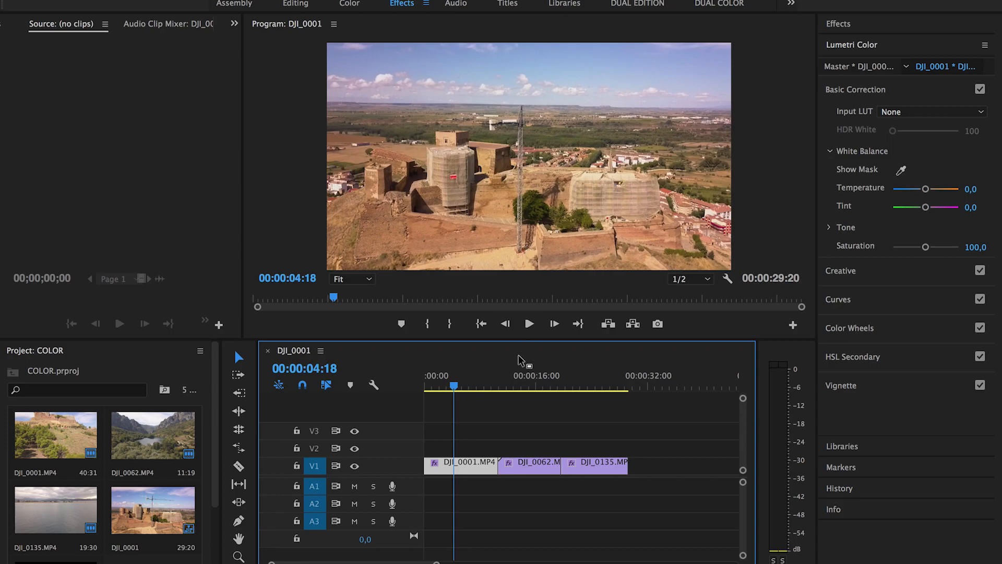
{"action": "left_click", "coordinate": [528, 389]}
{"action": "left_click", "coordinate": [588, 388]}
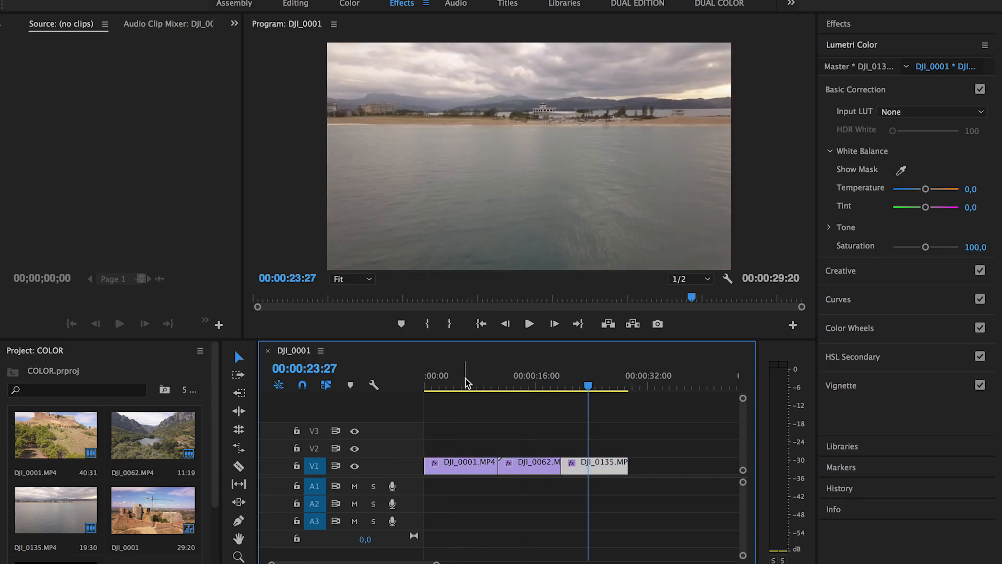
{"action": "left_click", "coordinate": [465, 384]}
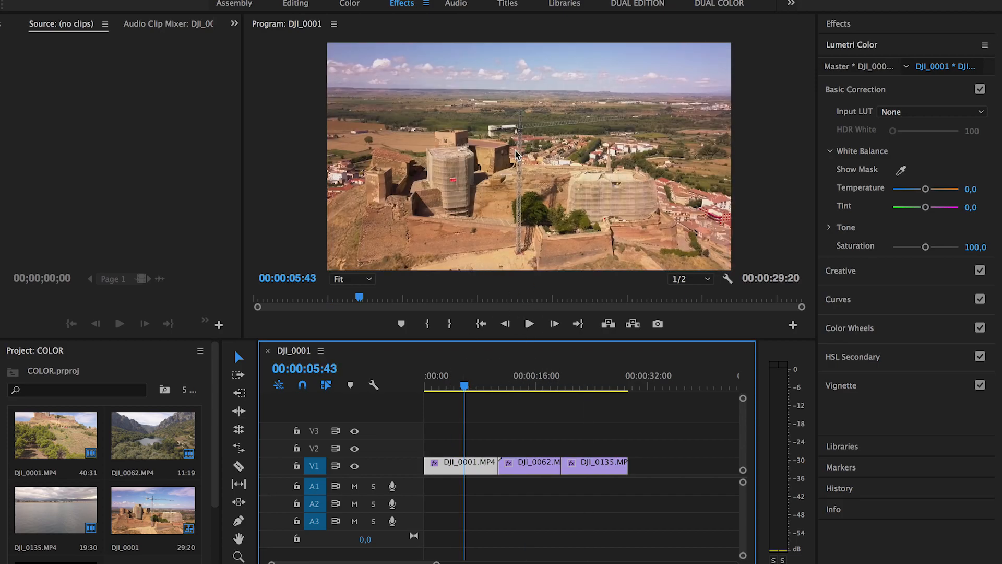
{"action": "left_click", "coordinate": [528, 387]}
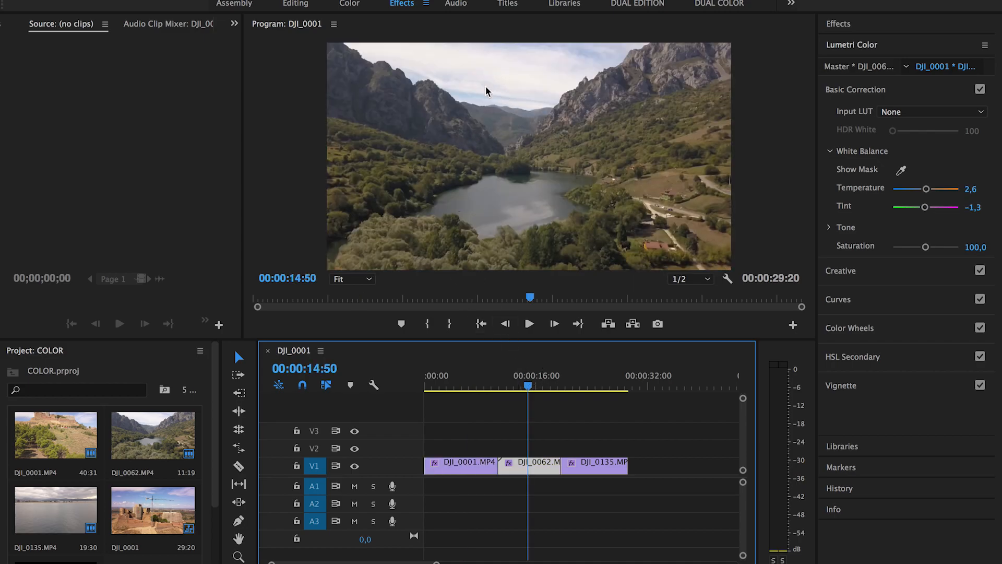
{"action": "left_click", "coordinate": [599, 386]}
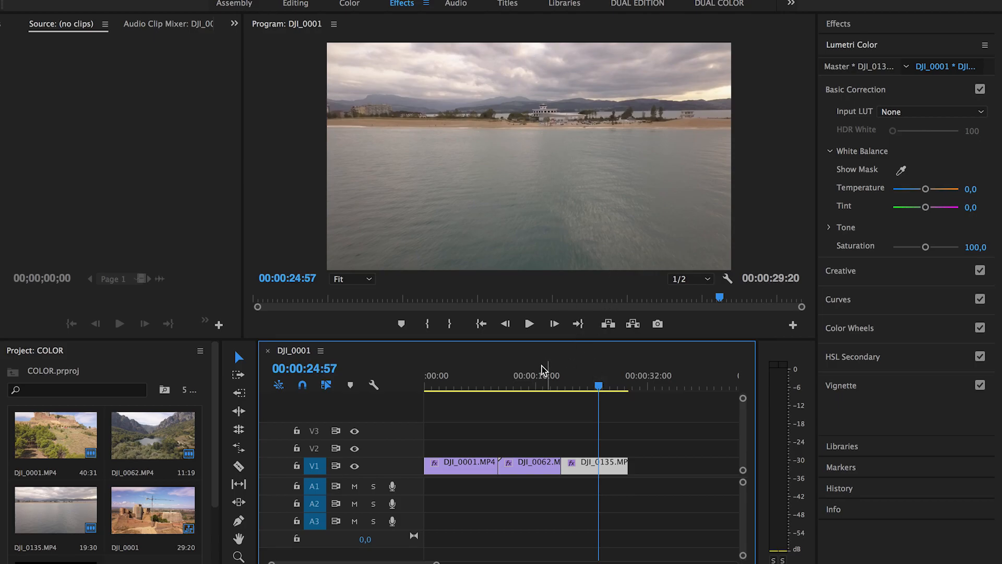
{"action": "left_click", "coordinate": [456, 380]}
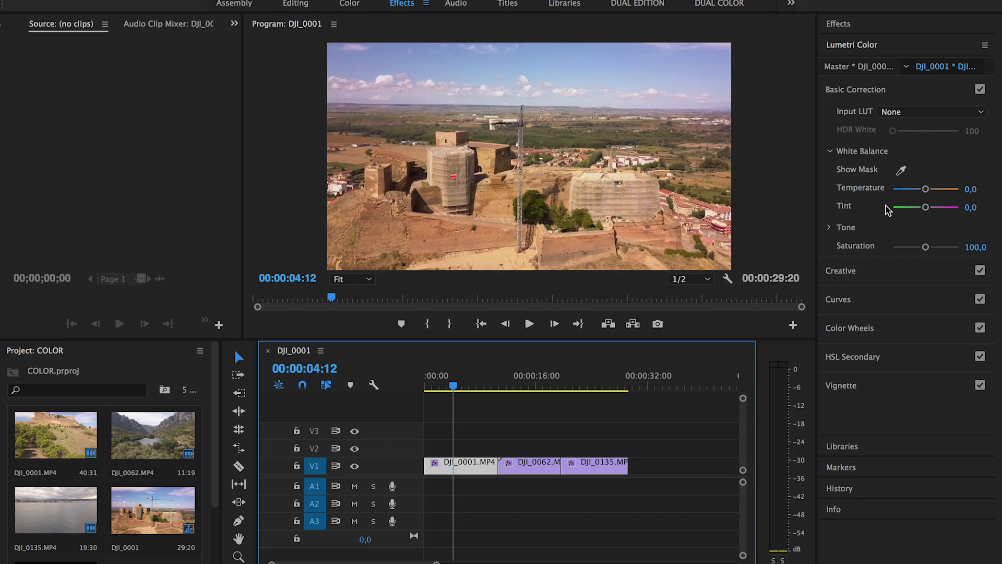
Step: Cool the castle clip DJI_0001's white balance to Temperature -4.3 and Tint -4.3
{"action": "left_click_drag", "start_coordinate": [925, 189], "coordinate": [925, 190]}
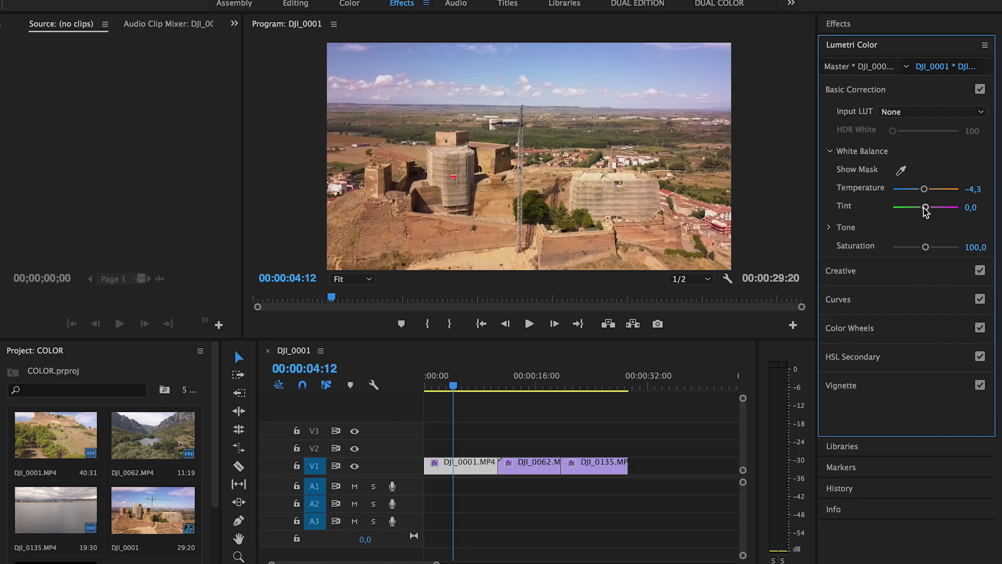
{"action": "left_click_drag", "start_coordinate": [925, 206], "coordinate": [924, 207]}
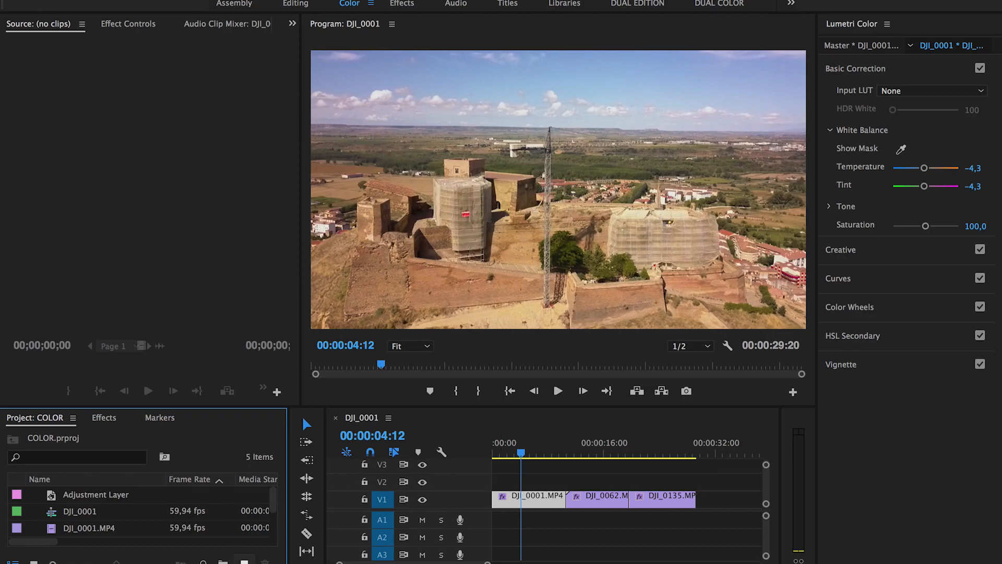
Step: Create a 1920×1080 adjustment layer and place it on V2 at the sequence start
{"action": "left_click", "coordinate": [245, 561]}
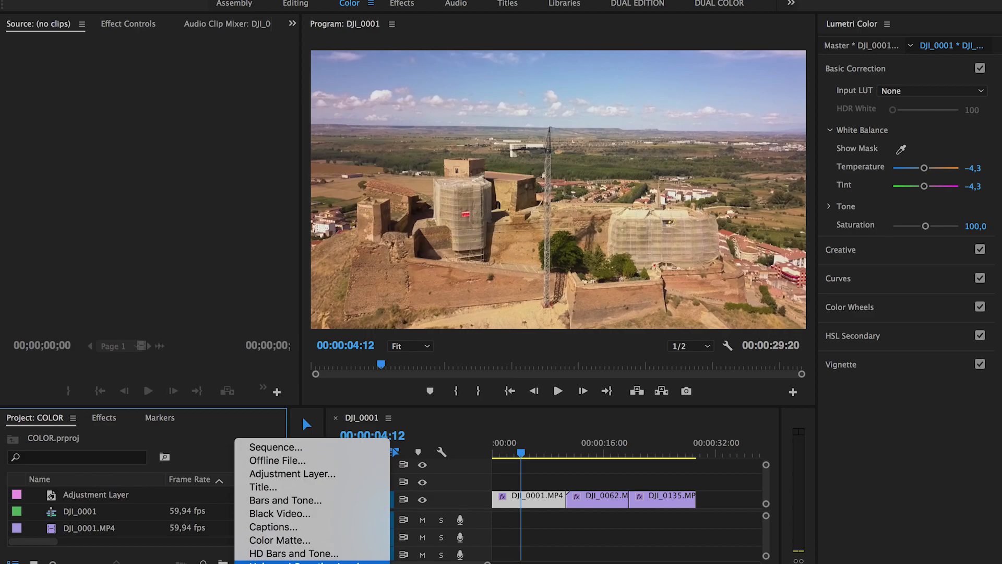
{"action": "left_click", "coordinate": [271, 474]}
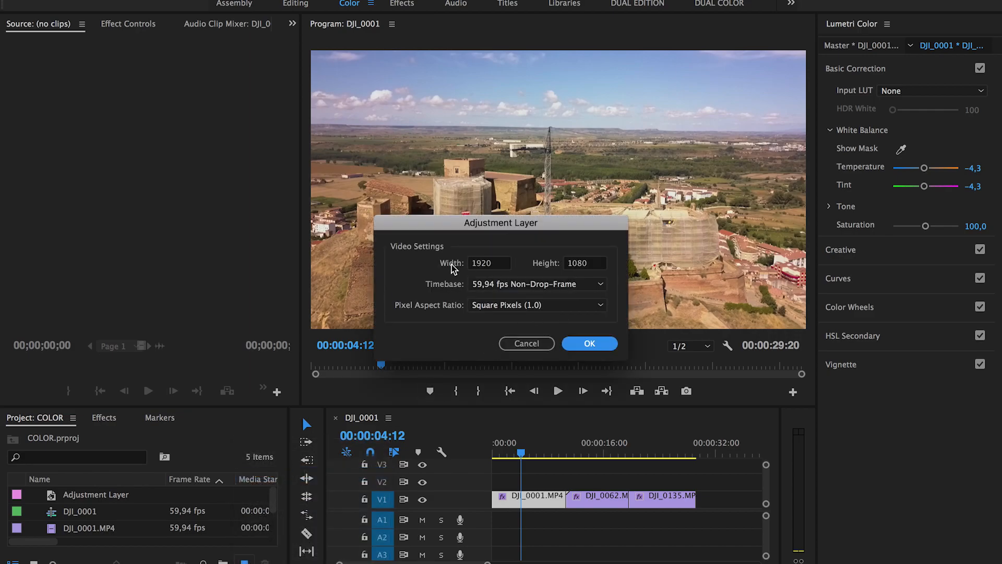
{"action": "left_click", "coordinate": [589, 345]}
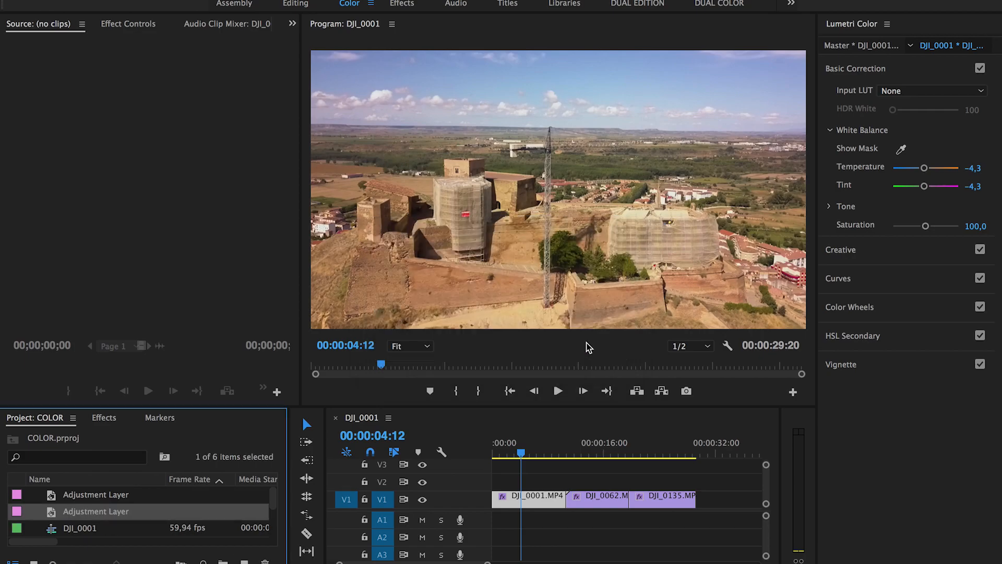
{"action": "left_click_drag", "start_coordinate": [55, 516], "coordinate": [566, 481]}
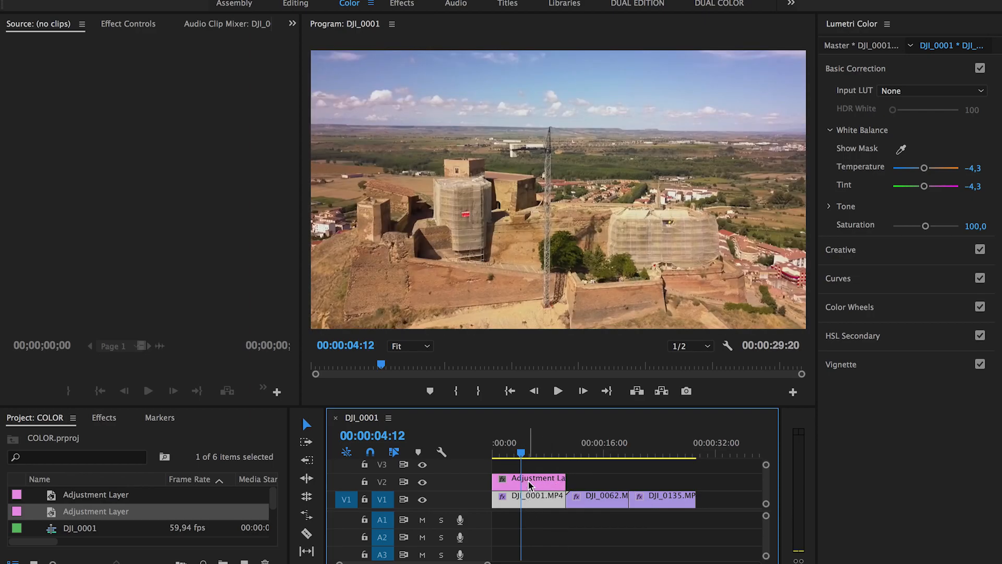
Step: Select the V2 adjustment layer and expand its Lumetri Curves section
{"action": "left_click", "coordinate": [528, 486]}
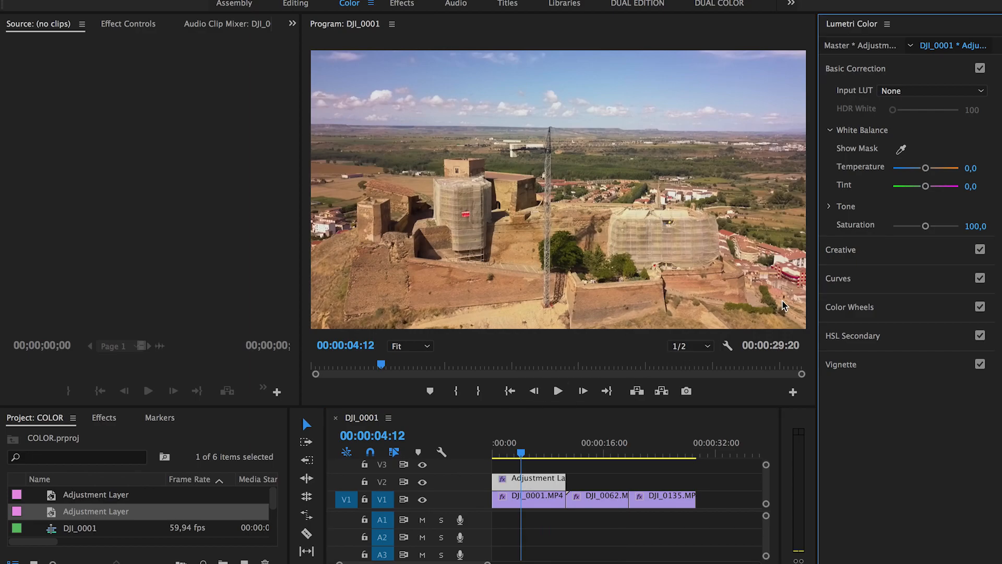
{"action": "left_click", "coordinate": [856, 282]}
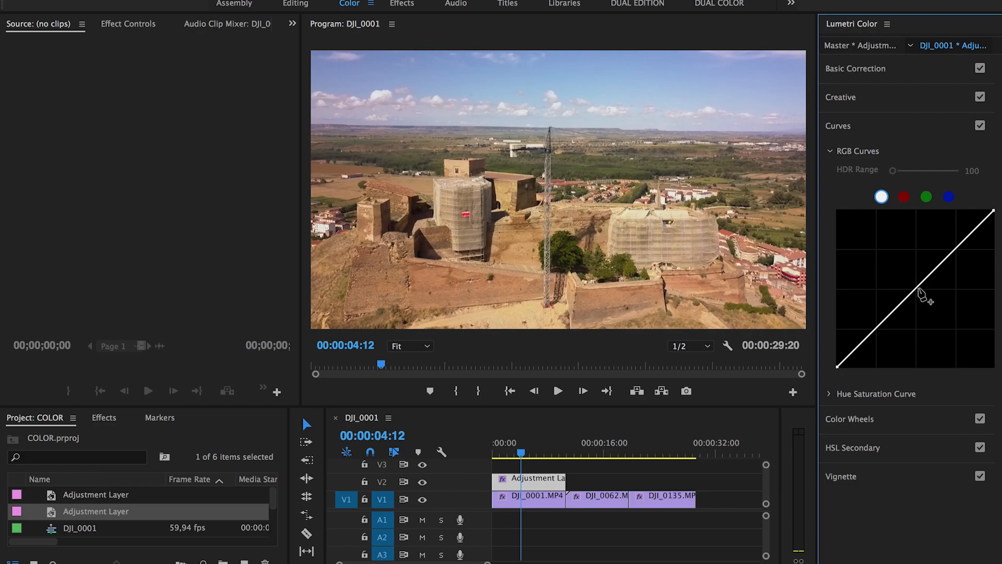
Step: Shape the RGB curve into a gentle S, darkening shadows and brightening highlights
{"action": "left_click", "coordinate": [913, 291]}
{"action": "left_click", "coordinate": [954, 251]}
{"action": "left_click", "coordinate": [867, 336]}
{"action": "left_click_drag", "start_coordinate": [867, 339], "coordinate": [870, 343]}
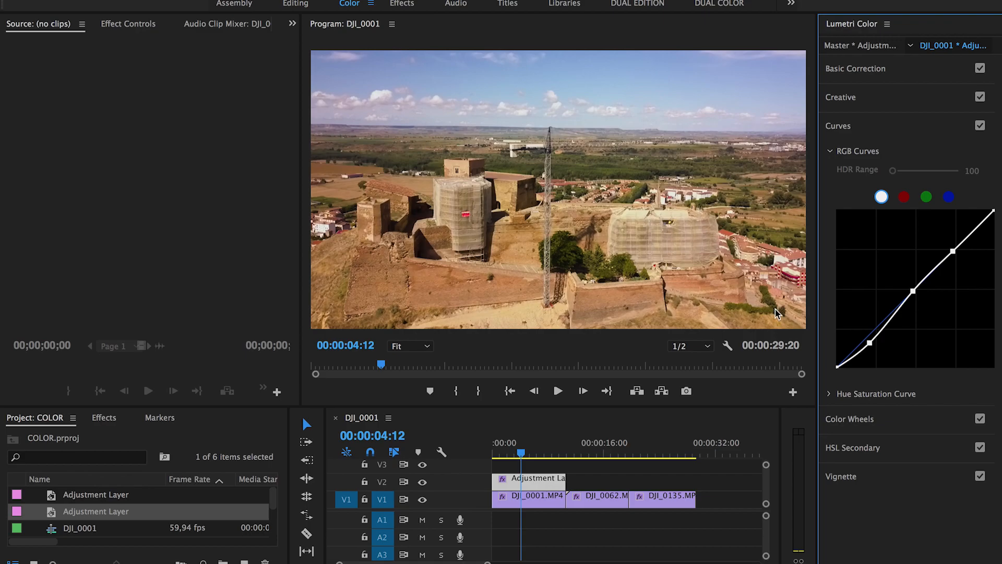
{"action": "left_click", "coordinate": [870, 343]}
{"action": "left_click_drag", "start_coordinate": [870, 343], "coordinate": [866, 346]}
{"action": "left_click", "coordinate": [953, 251]}
{"action": "left_click_drag", "start_coordinate": [953, 251], "coordinate": [956, 243]}
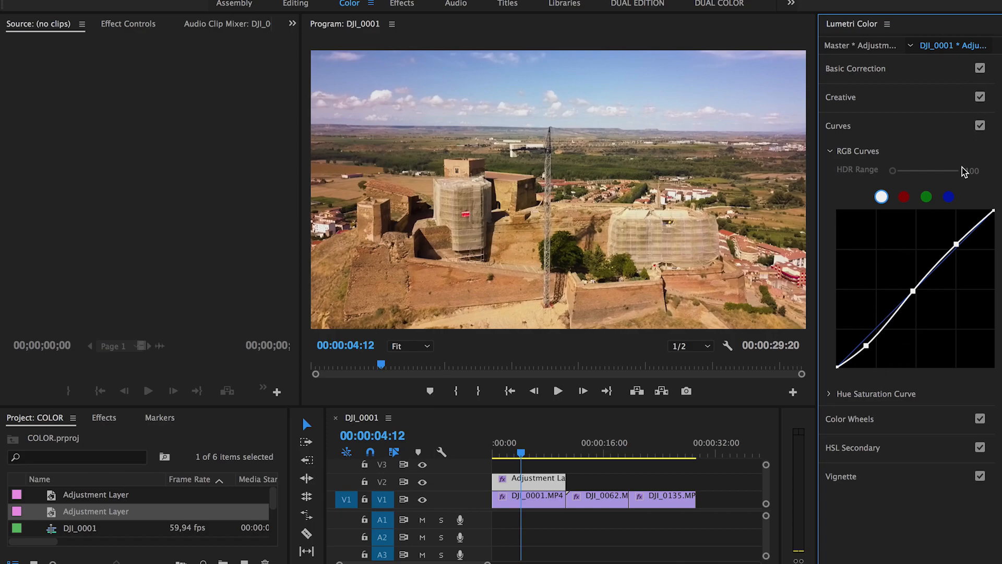
Step: Toggle Curves off and on to compare, expand Hue Saturation Curve, and save the project
{"action": "left_click", "coordinate": [981, 127]}
{"action": "left_click", "coordinate": [980, 127]}
{"action": "left_click", "coordinate": [981, 126]}
{"action": "left_click", "coordinate": [981, 125]}
{"action": "left_click", "coordinate": [980, 126]}
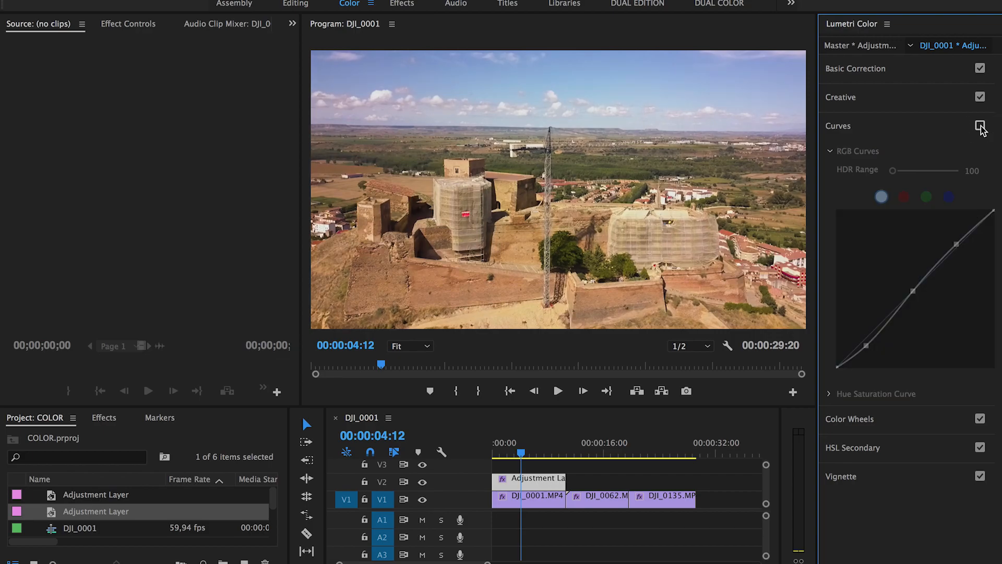
{"action": "left_click", "coordinate": [981, 126]}
{"action": "left_click", "coordinate": [981, 126]}
{"action": "left_click", "coordinate": [980, 126]}
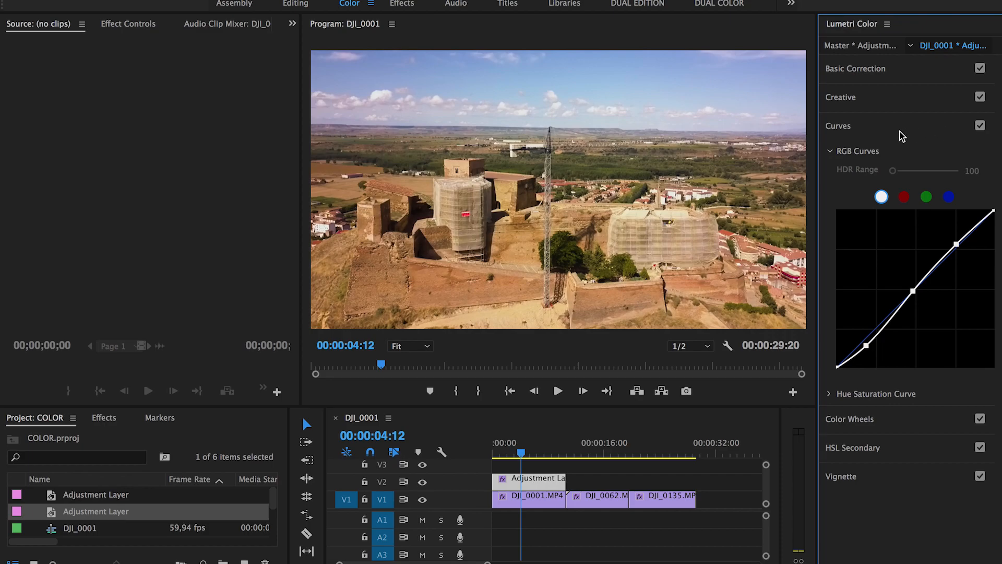
{"action": "left_click", "coordinate": [829, 395]}
{"action": "key", "text": "ctrl+s"}
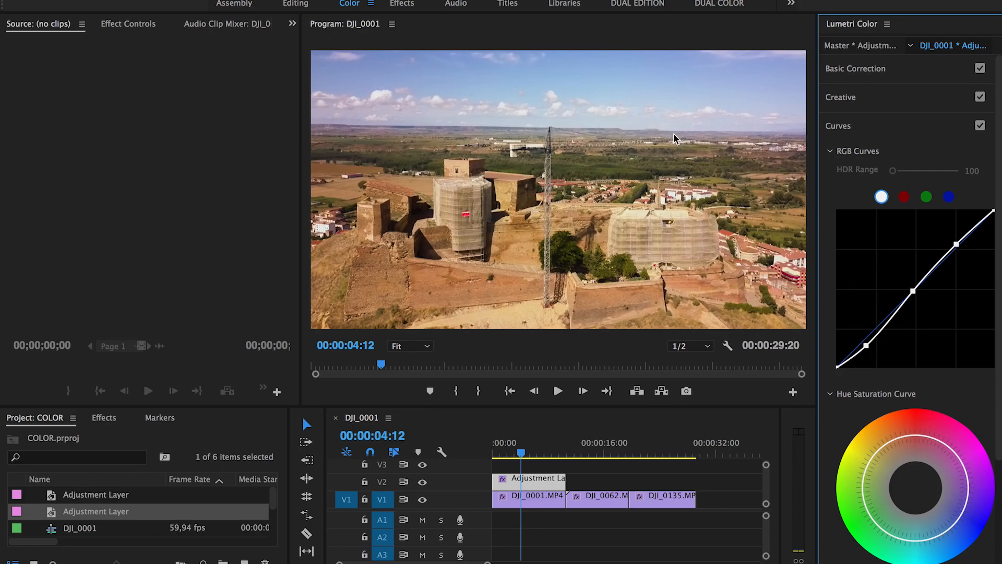
Step: Add four hue-ring points, pull the blue-range points outward and the top red point slightly inward
{"action": "scroll", "coordinate": [838, 400], "scroll_direction": "down", "scroll_amount": 3}
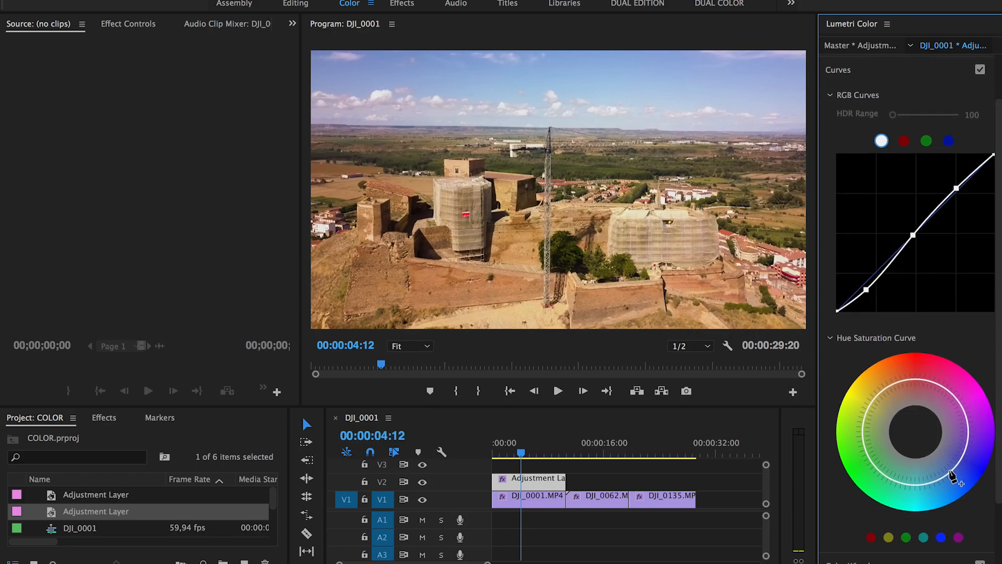
{"action": "left_click", "coordinate": [937, 480]}
{"action": "left_click", "coordinate": [896, 483]}
{"action": "left_click", "coordinate": [880, 474]}
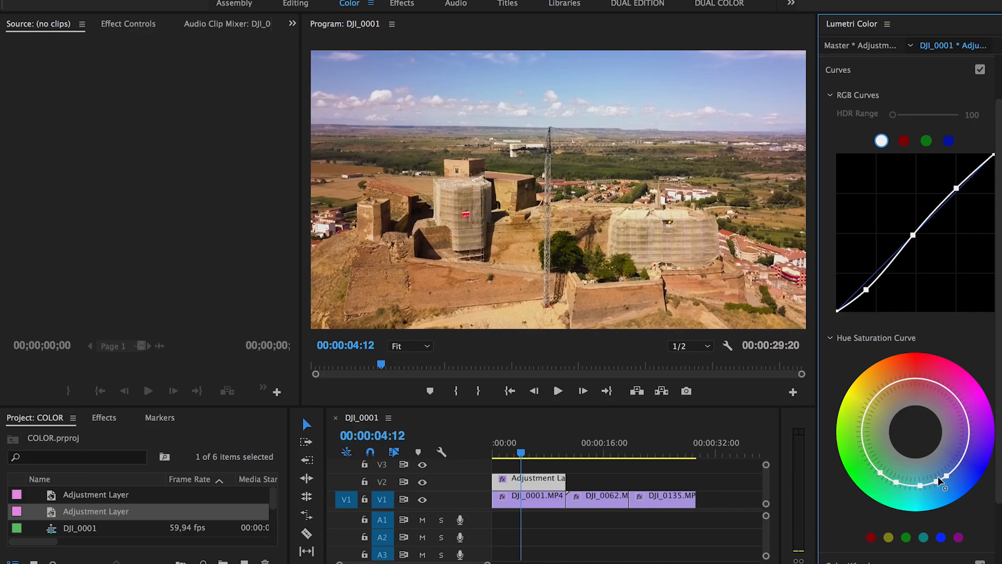
{"action": "left_click", "coordinate": [960, 464]}
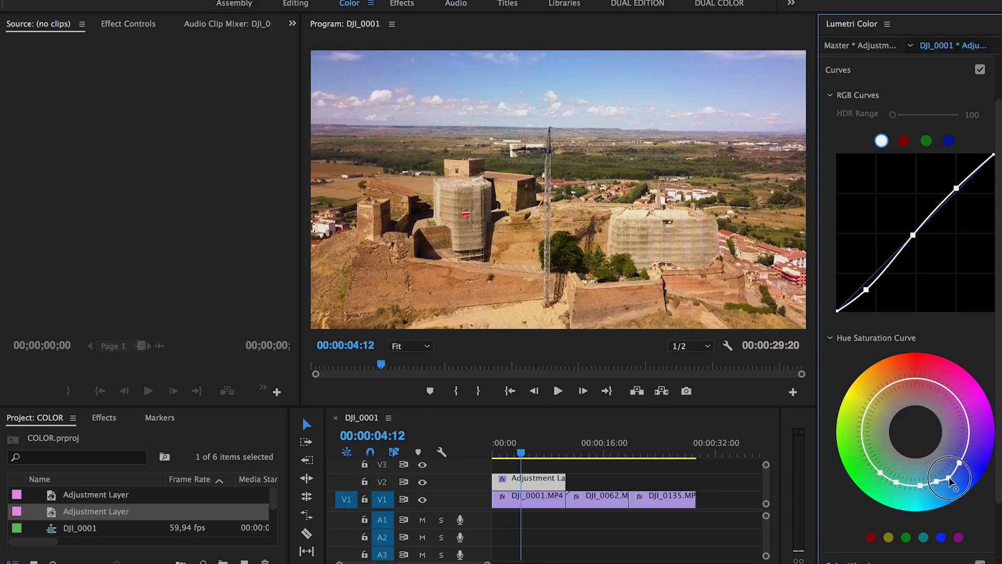
{"action": "left_click_drag", "start_coordinate": [937, 482], "coordinate": [938, 489]}
{"action": "left_click_drag", "start_coordinate": [950, 478], "coordinate": [969, 468]}
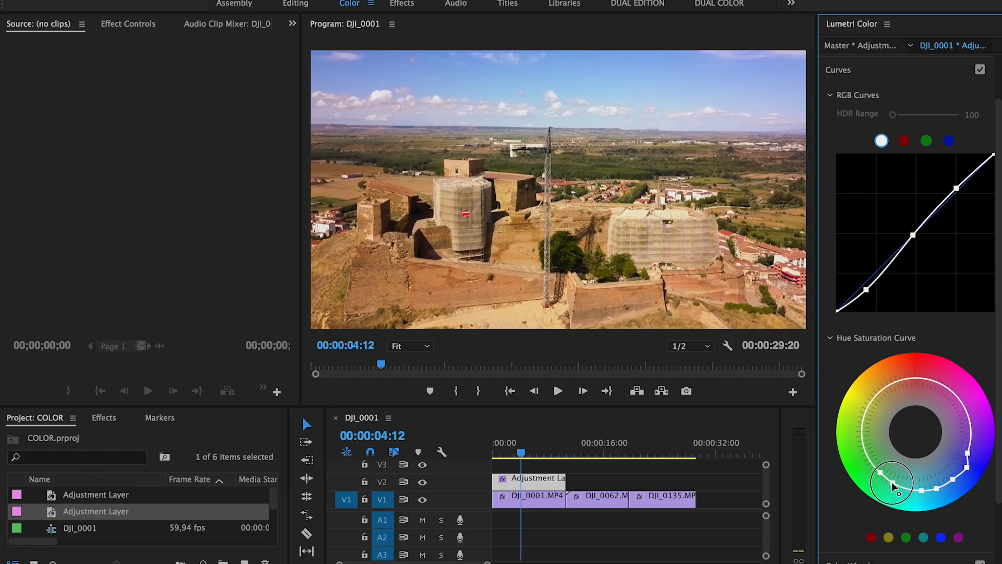
{"action": "left_click_drag", "start_coordinate": [896, 482], "coordinate": [866, 463]}
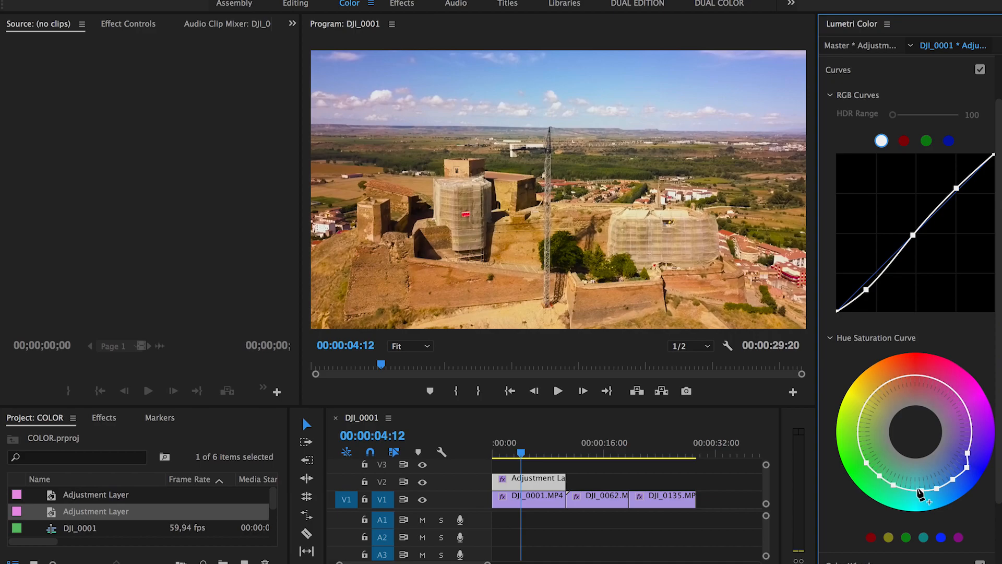
{"action": "left_click_drag", "start_coordinate": [911, 378], "coordinate": [912, 380]}
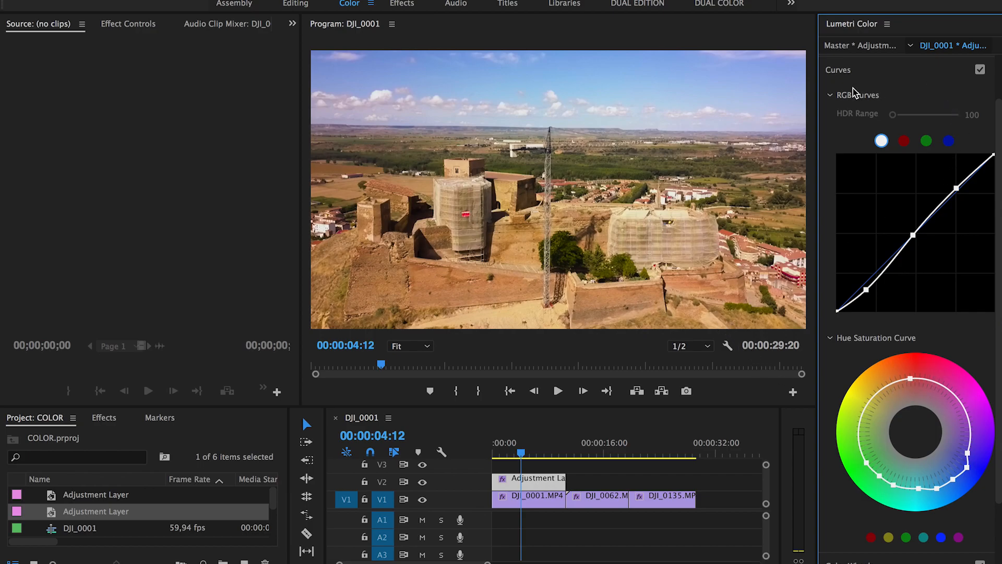
Step: Collapse Curves, inspect DJI_0001's effect settings, then reselect the adjustment layer
{"action": "left_click", "coordinate": [830, 96]}
{"action": "left_click", "coordinate": [530, 475]}
{"action": "left_click", "coordinate": [530, 499]}
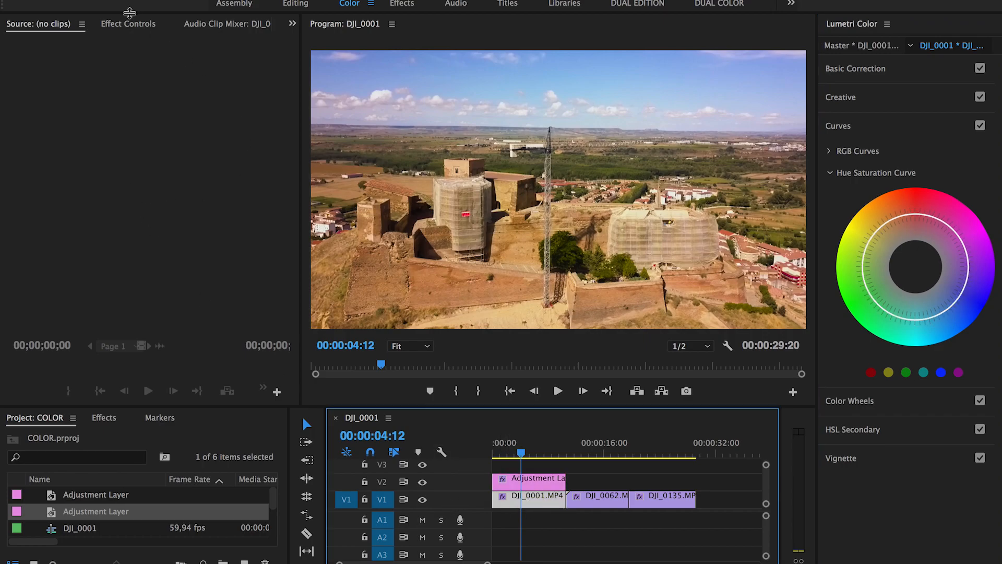
{"action": "left_click", "coordinate": [128, 23]}
{"action": "left_click", "coordinate": [514, 477]}
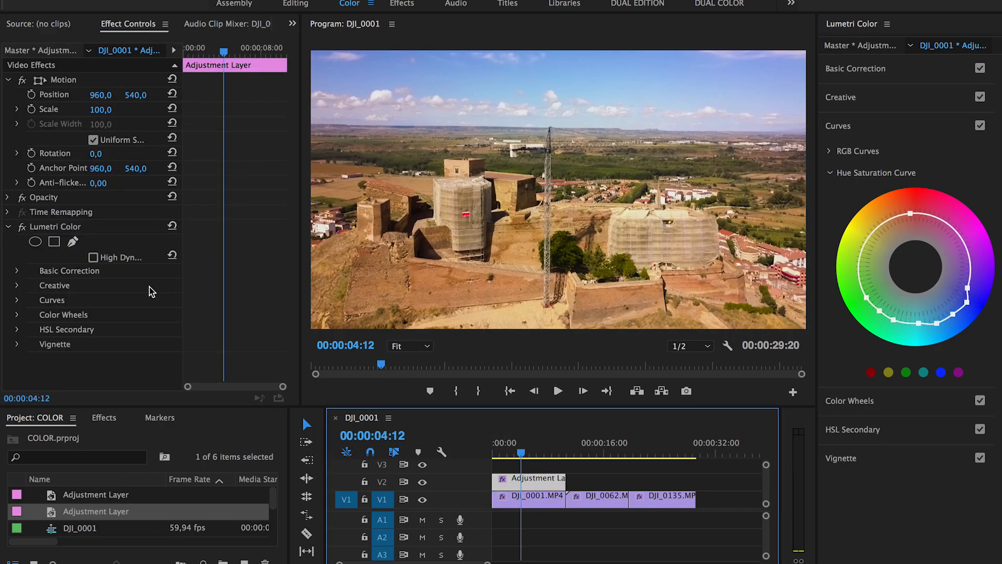
Step: Flip the Lumetri Color fx switch to compare before/after, leave it on, and show Creative settings
{"action": "left_click", "coordinate": [23, 228]}
{"action": "left_click", "coordinate": [23, 229]}
{"action": "left_click", "coordinate": [23, 229]}
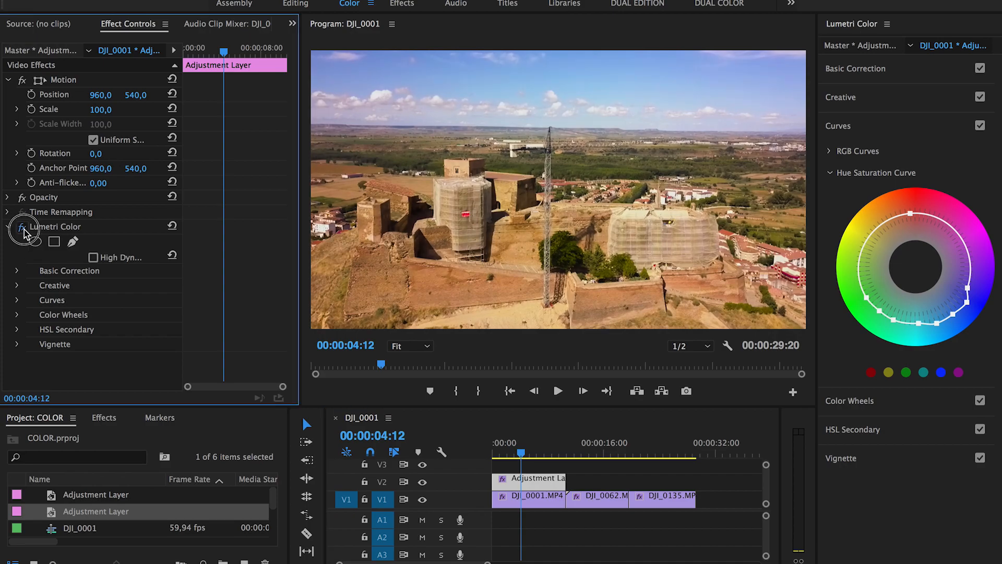
{"action": "left_click", "coordinate": [23, 229]}
{"action": "left_click", "coordinate": [23, 228]}
{"action": "left_click", "coordinate": [23, 228]}
{"action": "left_click", "coordinate": [23, 229]}
{"action": "left_click", "coordinate": [23, 229]}
{"action": "left_click", "coordinate": [861, 105]}
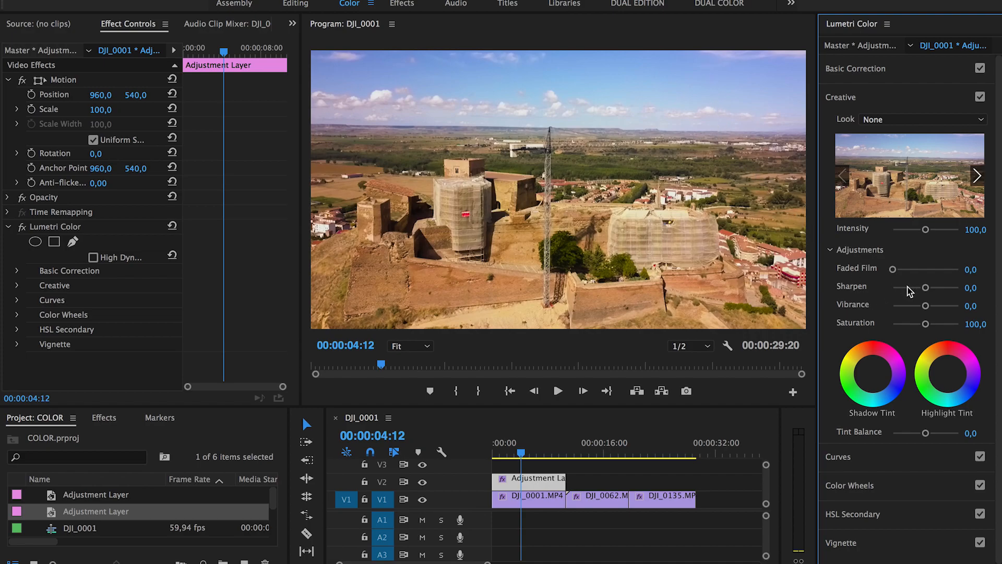
Step: Set Creative Sharpen 4.3 and Vibrance 8.5, with the enlarged Program monitor at Full resolution
{"action": "left_click_drag", "start_coordinate": [928, 291], "coordinate": [928, 292]}
{"action": "left_click", "coordinate": [690, 346]}
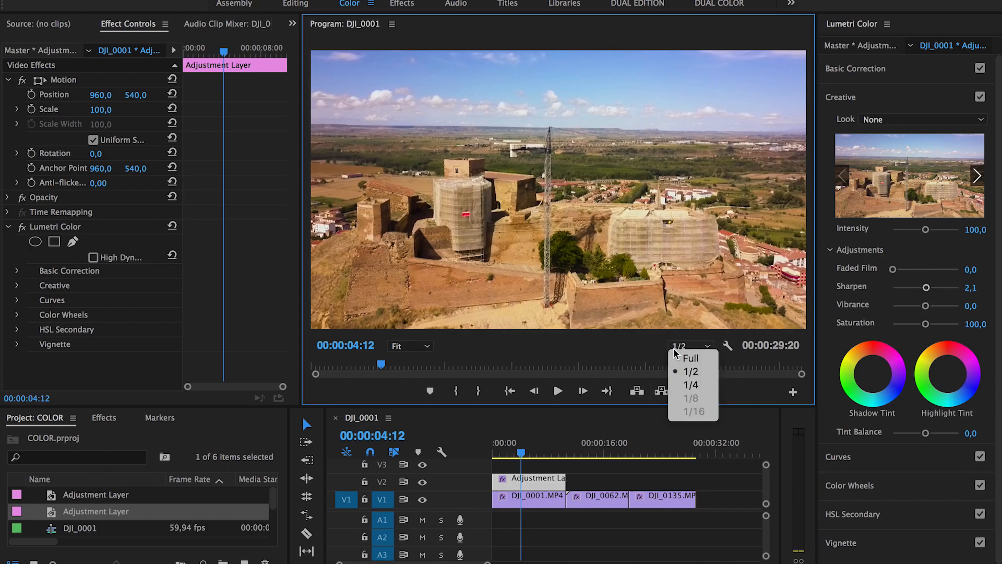
{"action": "left_click", "coordinate": [679, 352]}
{"action": "left_click_drag", "start_coordinate": [577, 407], "coordinate": [577, 452]}
{"action": "left_click_drag", "start_coordinate": [301, 207], "coordinate": [264, 203]}
{"action": "left_click", "coordinate": [927, 289]}
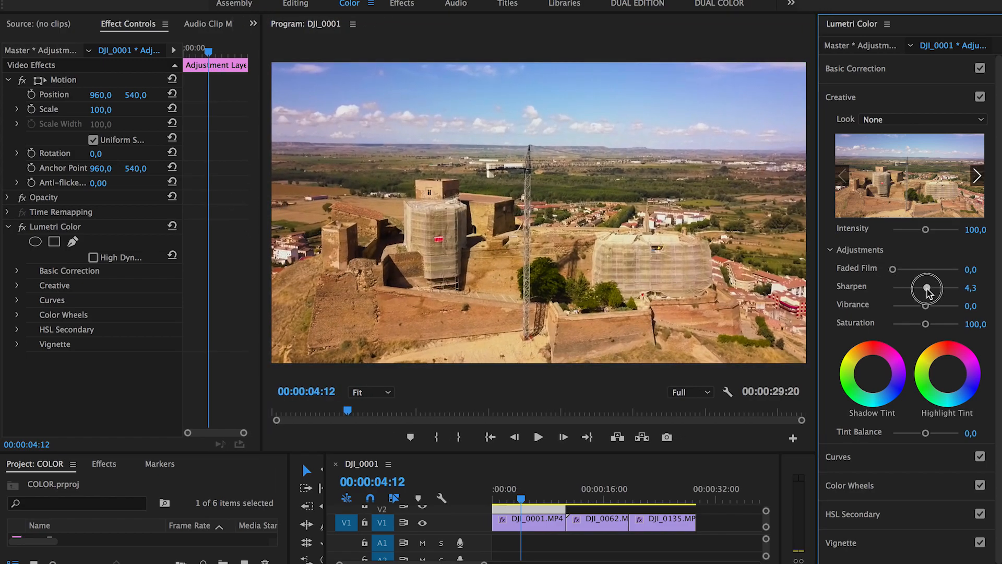
{"action": "left_click_drag", "start_coordinate": [927, 291], "coordinate": [929, 291]}
{"action": "mouse_move", "coordinate": [928, 312]}
{"action": "left_mouse_down"}
{"action": "mouse_move", "coordinate": [977, 308]}
{"action": "mouse_move", "coordinate": [929, 312]}
{"action": "left_mouse_up"}
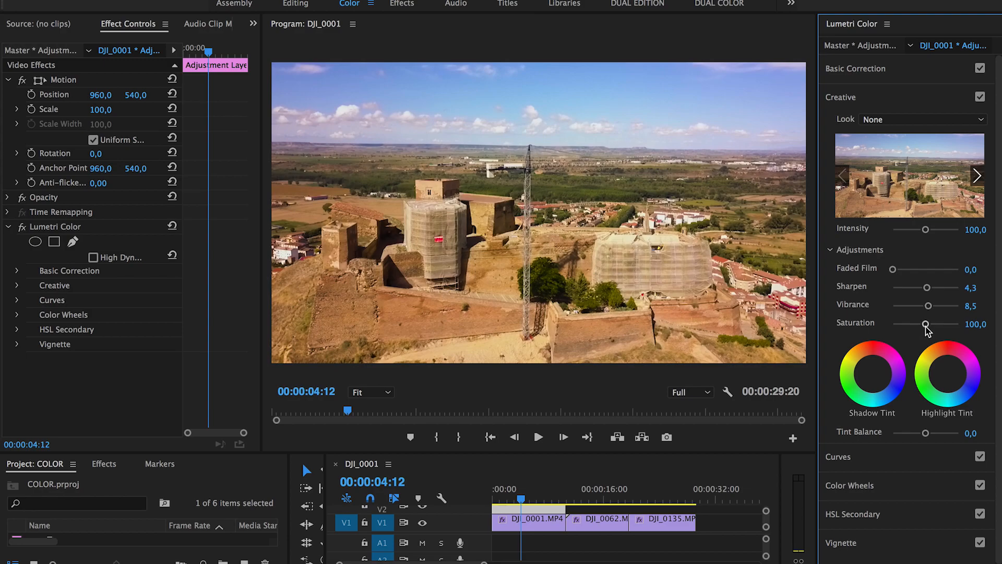
{"action": "left_click", "coordinate": [862, 548]}
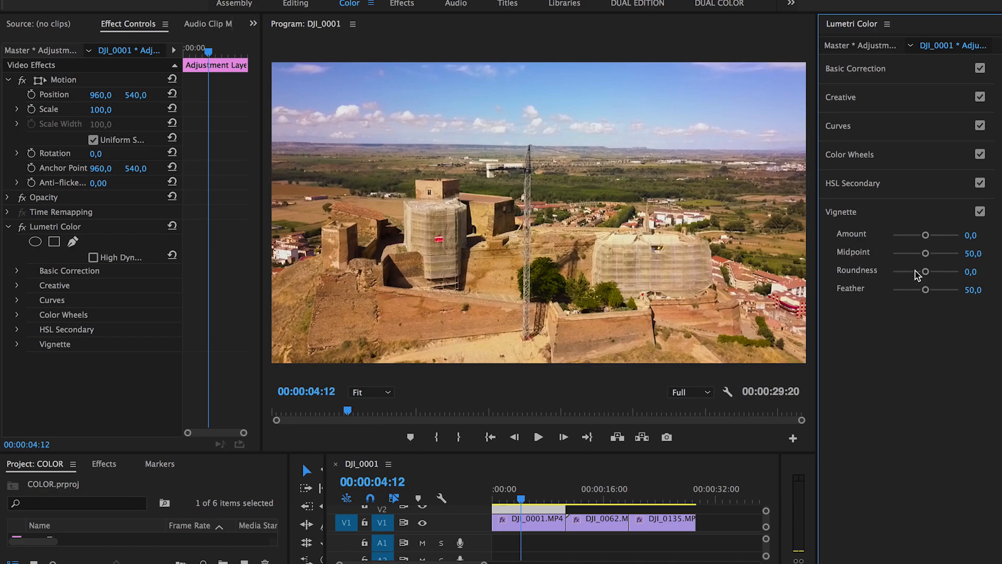
Step: Set Vignette Amount -1.0 and Feather 71.3, then scrub the castle shot from 00:00:01:12 to review
{"action": "mouse_move", "coordinate": [925, 236]}
{"action": "left_mouse_down"}
{"action": "mouse_move", "coordinate": [893, 235]}
{"action": "mouse_move", "coordinate": [914, 244]}
{"action": "mouse_move", "coordinate": [891, 234]}
{"action": "mouse_move", "coordinate": [915, 238]}
{"action": "left_mouse_up"}
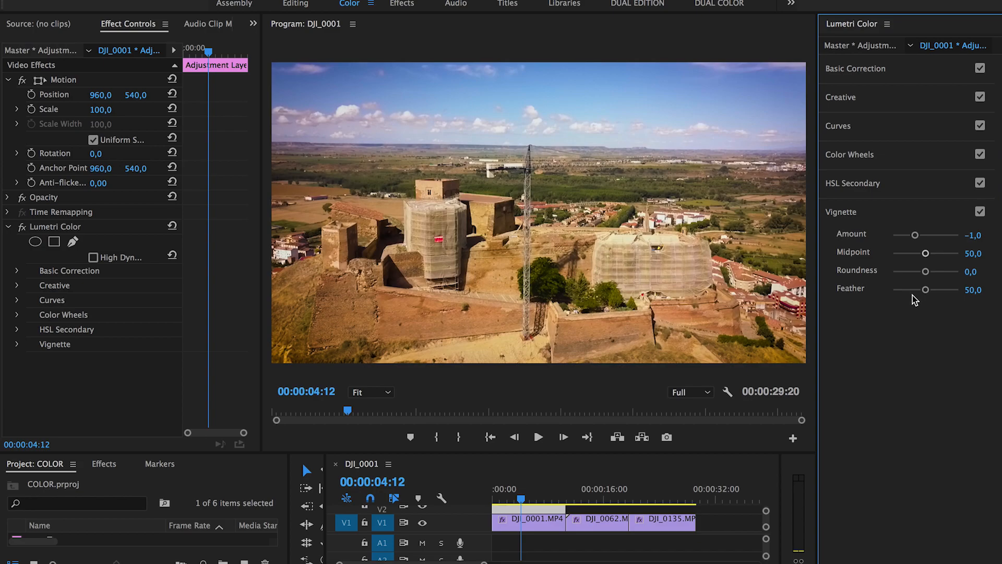
{"action": "left_click_drag", "start_coordinate": [926, 290], "coordinate": [939, 290]}
{"action": "left_click", "coordinate": [940, 290]}
{"action": "left_click", "coordinate": [500, 499]}
{"action": "left_click_drag", "start_coordinate": [502, 502], "coordinate": [529, 497]}
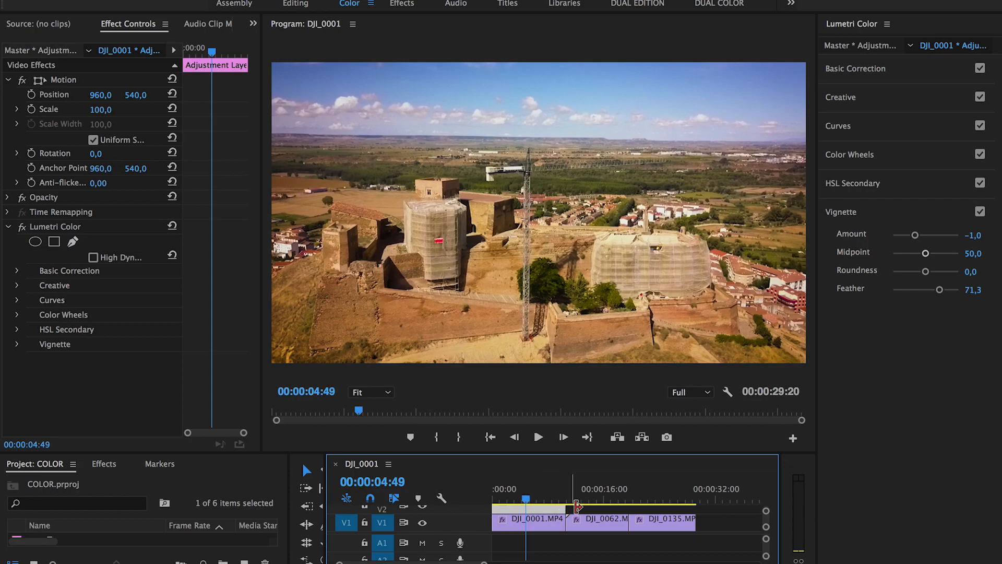
Step: Jump to lake clip DJI_0062 and stretch the V2 adjustment layer to about 18 seconds
{"action": "left_click", "coordinate": [597, 500]}
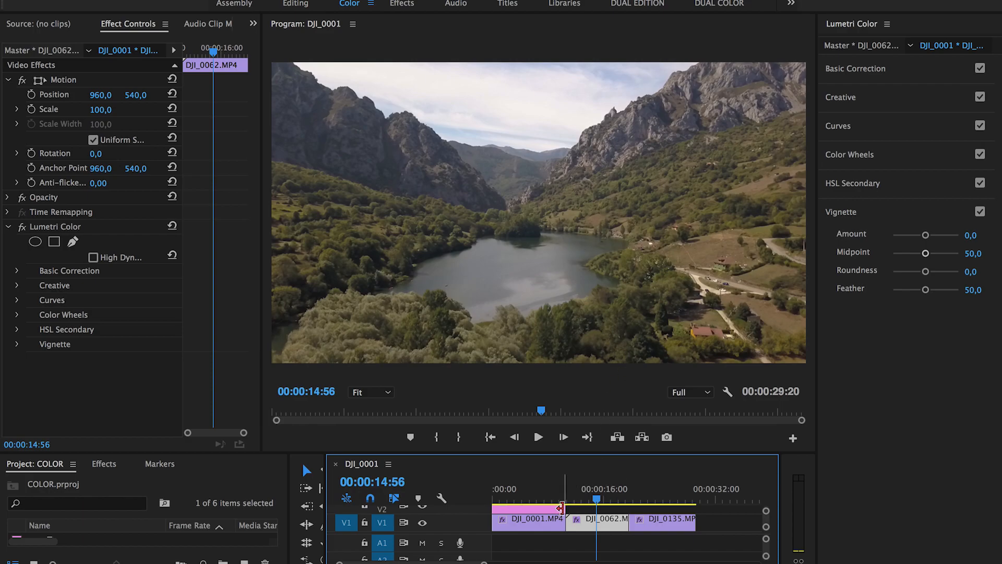
{"action": "left_click", "coordinate": [590, 439]}
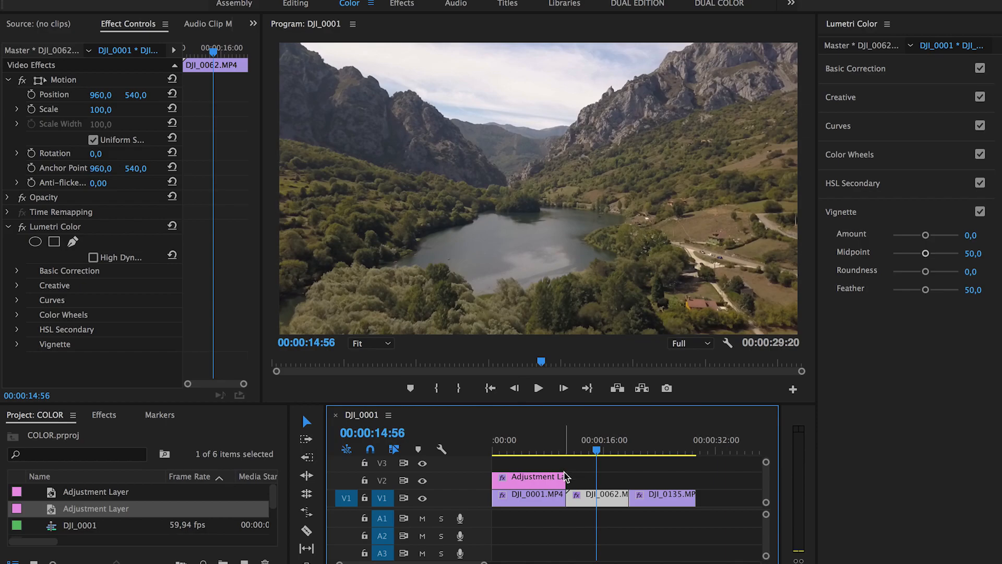
{"action": "left_click_drag", "start_coordinate": [565, 476], "coordinate": [616, 475]}
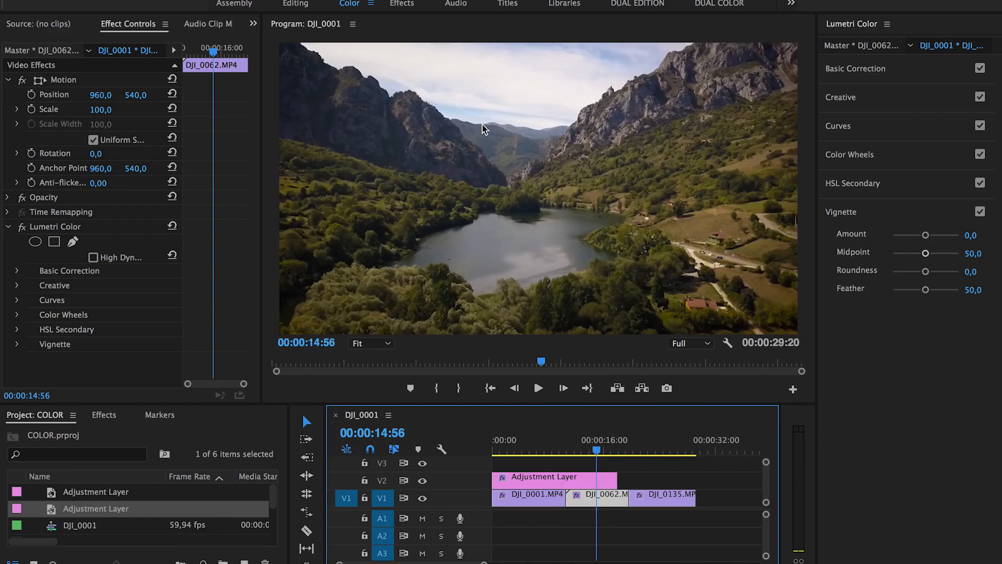
Step: Trim the adjustment layer to snap at DJI_0001's end, then select lake clip DJI_0062
{"action": "left_click", "coordinate": [594, 484]}
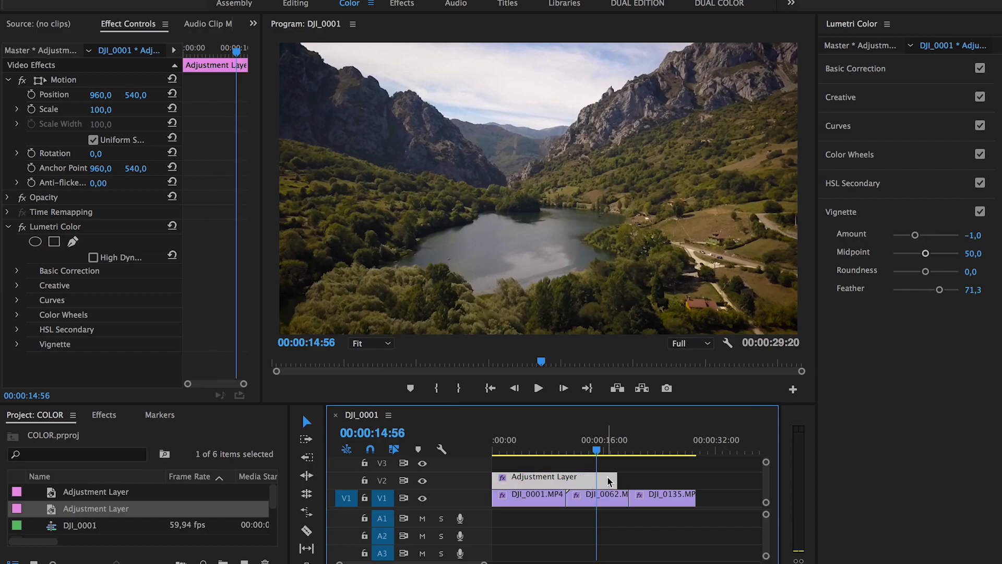
{"action": "left_click_drag", "start_coordinate": [616, 477], "coordinate": [526, 452]}
{"action": "left_click", "coordinate": [545, 449]}
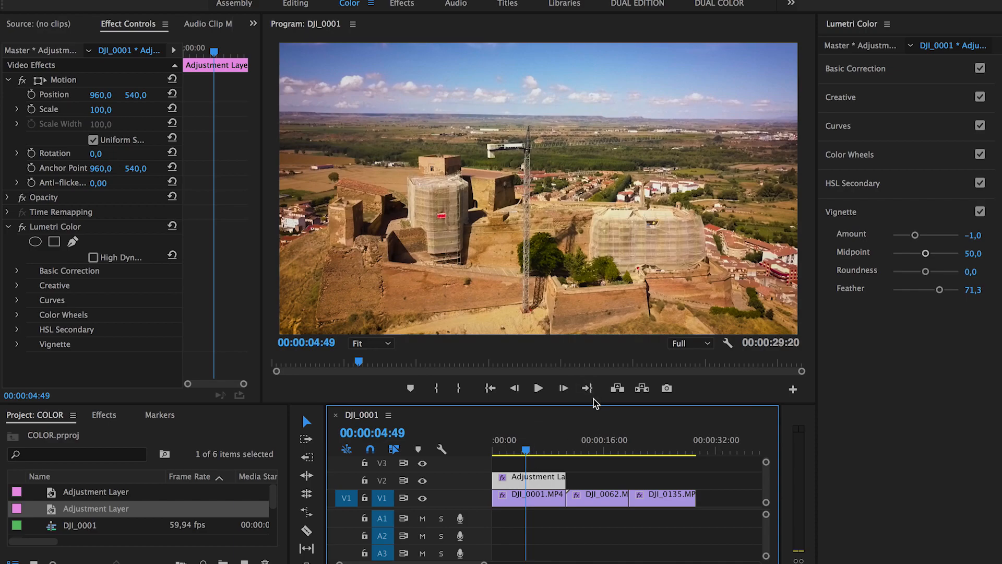
{"action": "left_click", "coordinate": [587, 447]}
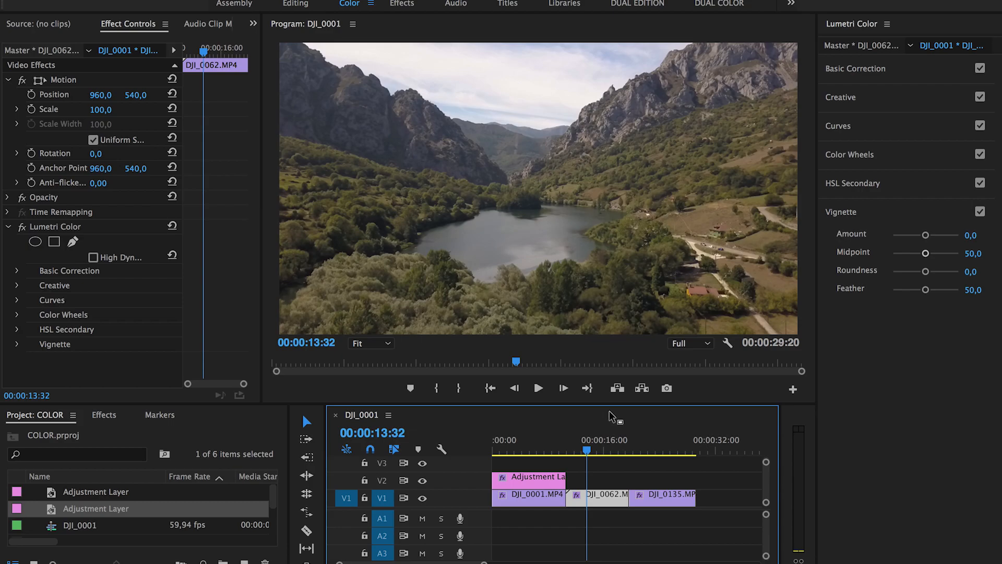
Step: Warm the lake clip DJI_0062 to Temperature 21,3 with Tint back at 0,0
{"action": "left_click", "coordinate": [884, 69]}
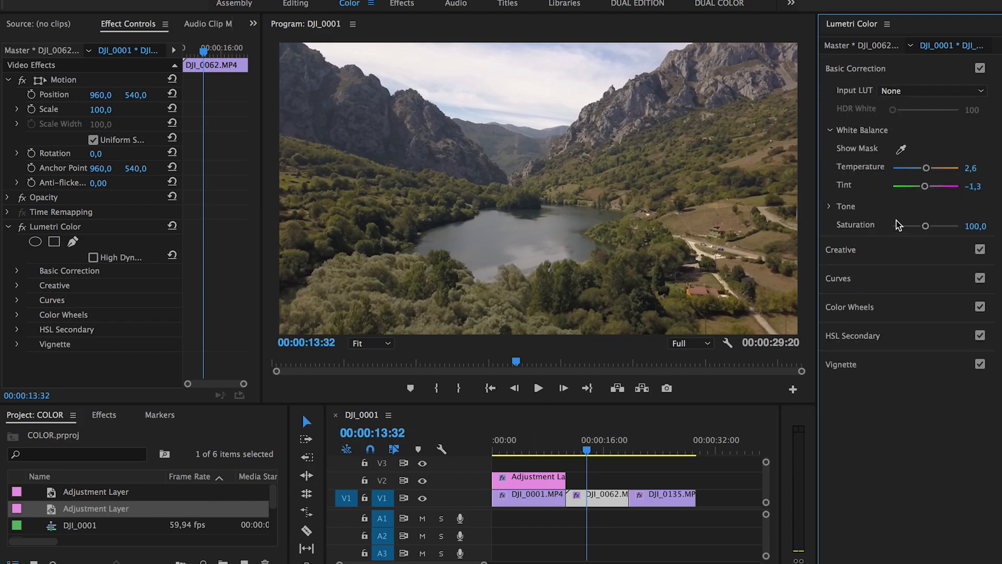
{"action": "double_click", "coordinate": [936, 168]}
{"action": "double_click", "coordinate": [926, 186]}
{"action": "left_click_drag", "start_coordinate": [928, 171], "coordinate": [932, 173]}
{"action": "left_click_drag", "start_coordinate": [926, 186], "coordinate": [925, 187]}
{"action": "double_click", "coordinate": [940, 187]}
{"action": "left_click_drag", "start_coordinate": [931, 169], "coordinate": [932, 169]}
Step: Create a new adjustment layer and place it on V2 above DJI_0062, playhead at 00:00:15:02
{"action": "left_click", "coordinate": [91, 503]}
{"action": "left_click", "coordinate": [244, 563]}
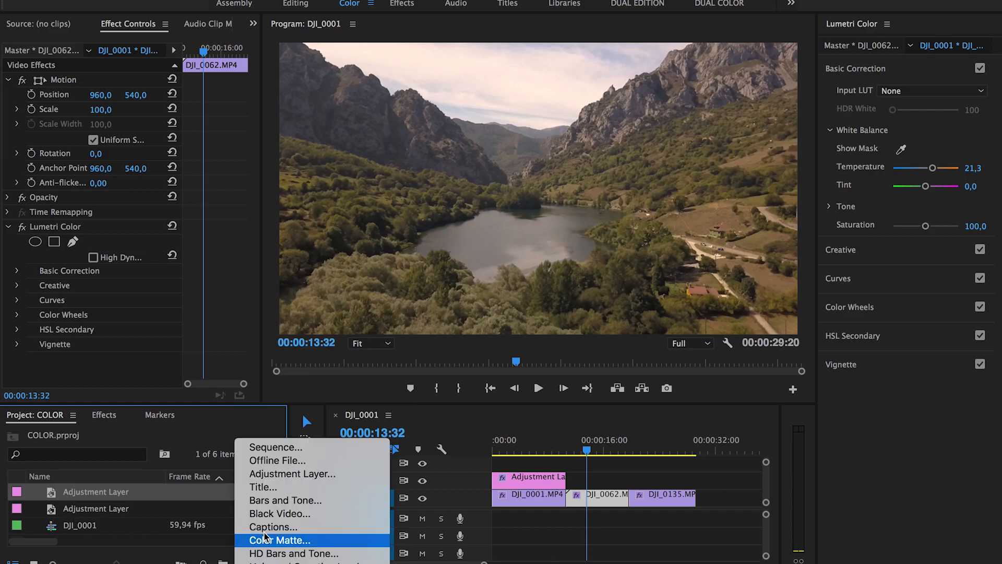
{"action": "left_click", "coordinate": [282, 473]}
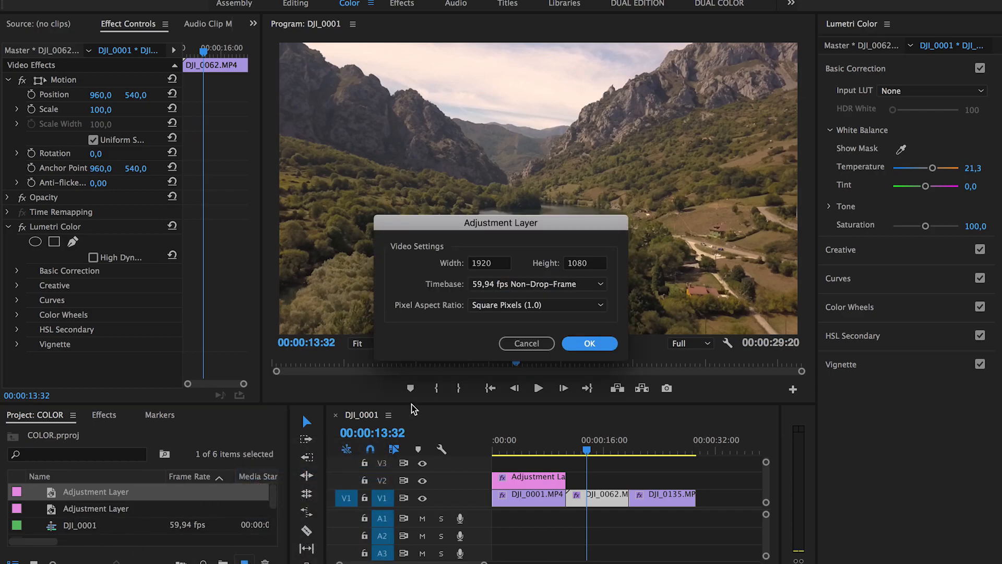
{"action": "left_click", "coordinate": [589, 343]}
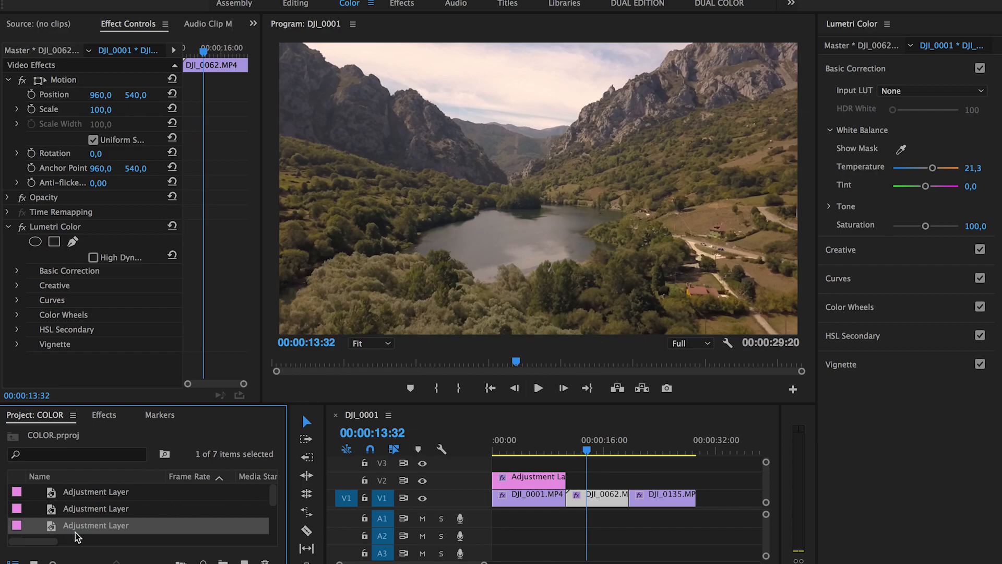
{"action": "left_click_drag", "start_coordinate": [75, 531], "coordinate": [629, 477]}
{"action": "left_click", "coordinate": [576, 480]}
{"action": "left_click", "coordinate": [598, 450]}
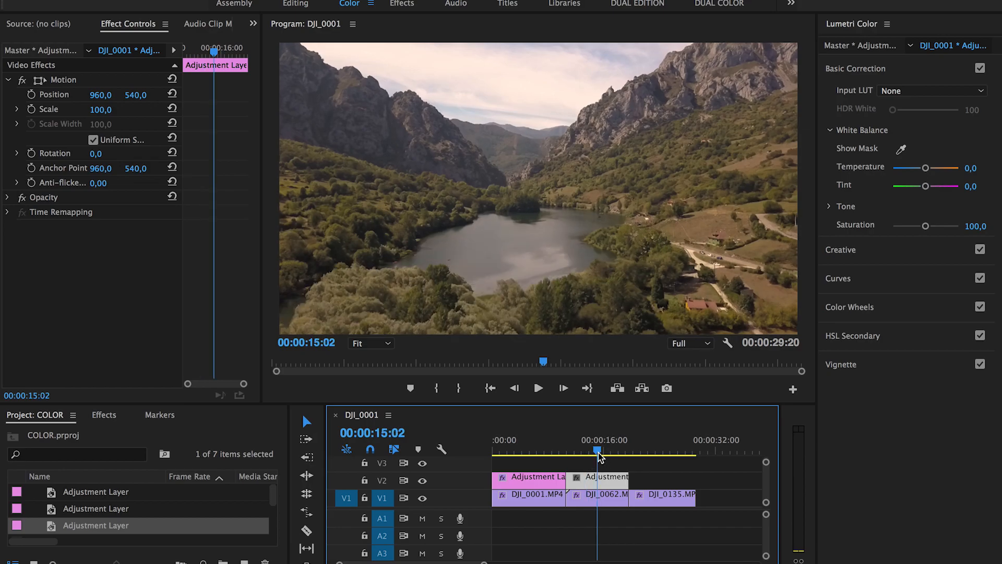
Step: Add shadow, midtone and highlight points to the RGB curve and shape a gentle S-curve
{"action": "left_click", "coordinate": [854, 267]}
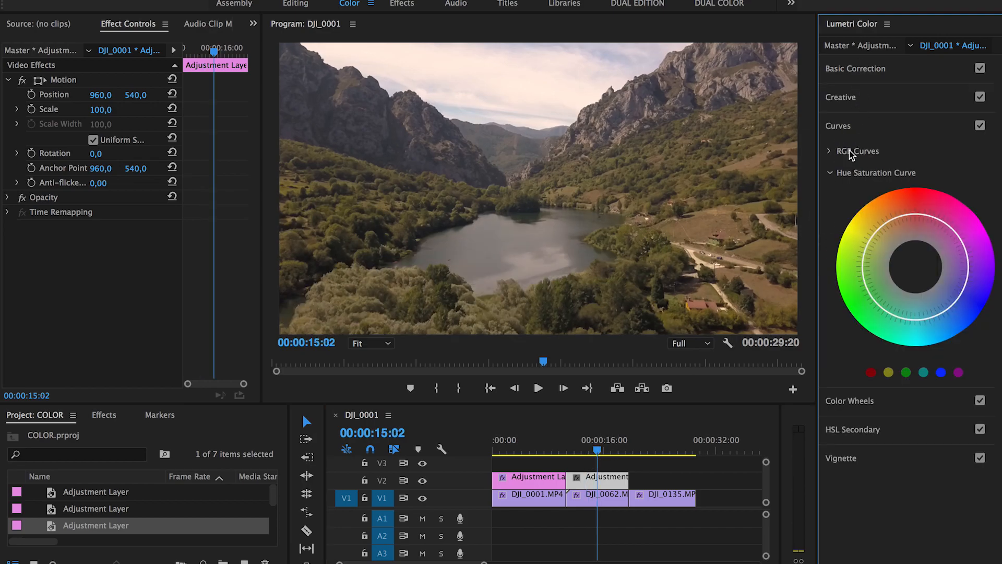
{"action": "left_click", "coordinate": [834, 151]}
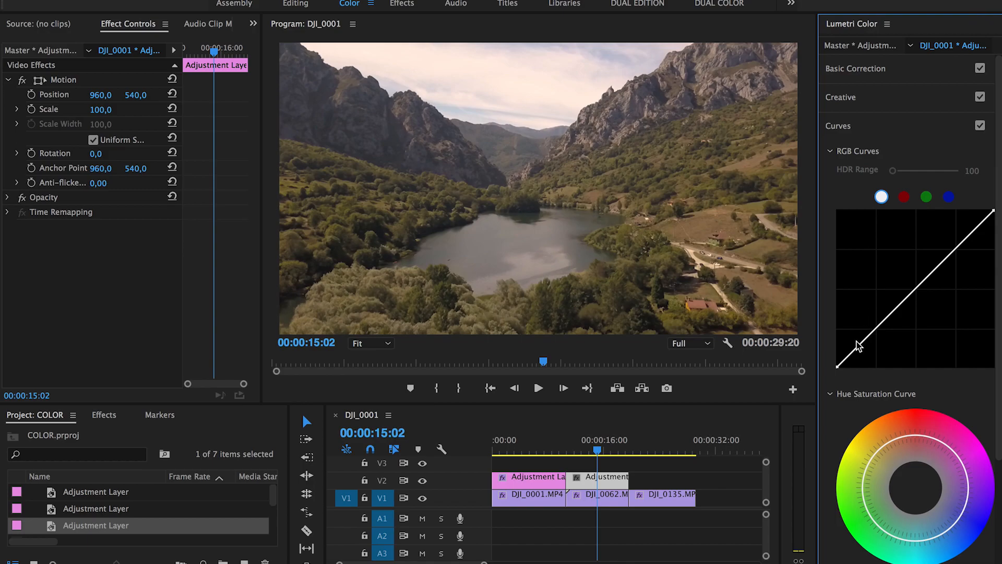
{"action": "left_click", "coordinate": [909, 296]}
{"action": "left_click", "coordinate": [955, 255]}
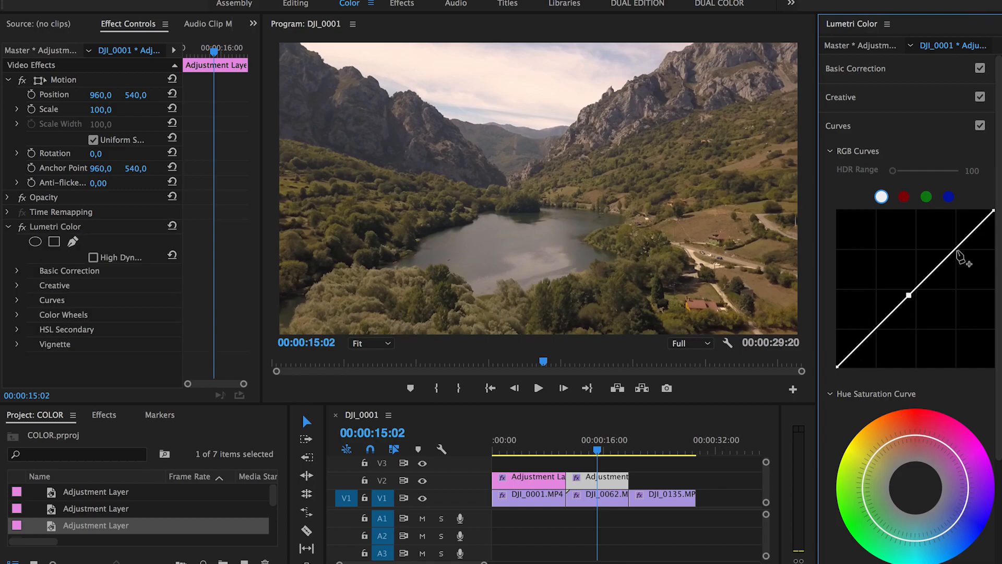
{"action": "left_click", "coordinate": [862, 344]}
{"action": "left_click_drag", "start_coordinate": [862, 344], "coordinate": [867, 346]}
{"action": "left_click_drag", "start_coordinate": [957, 247], "coordinate": [956, 241]}
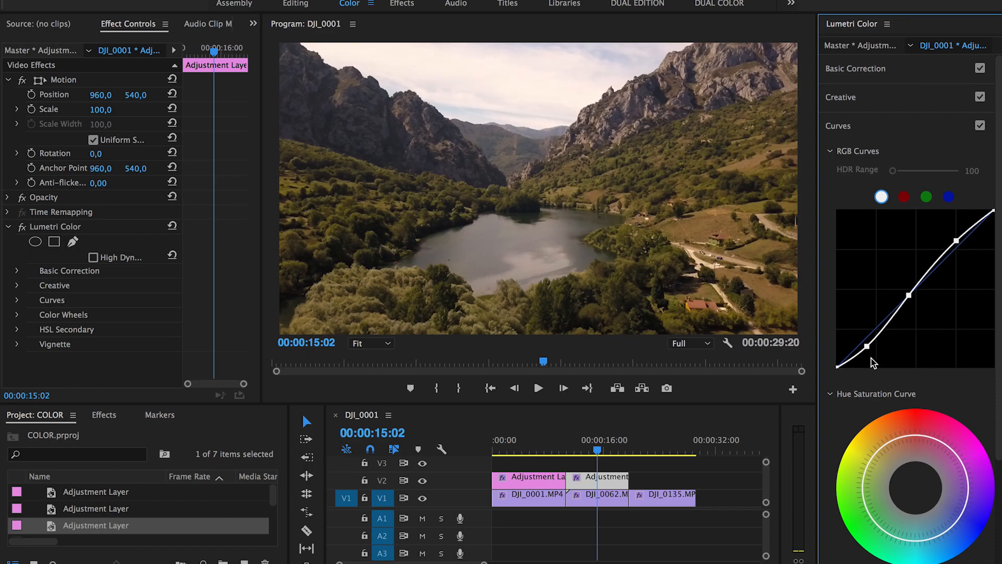
{"action": "left_click_drag", "start_coordinate": [867, 346], "coordinate": [867, 345]}
Step: Set Contrast 23,4, Highlights -19,1, Shadows 14,9 and Saturation 91,5 on the lake adjustment layer
{"action": "left_click", "coordinate": [849, 97]}
{"action": "left_click", "coordinate": [848, 70]}
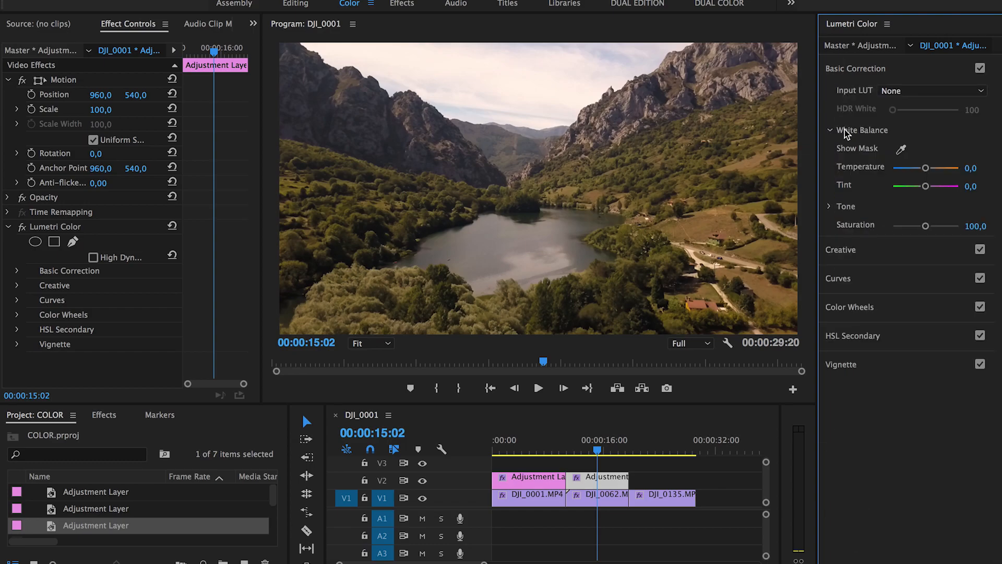
{"action": "left_click", "coordinate": [838, 207]}
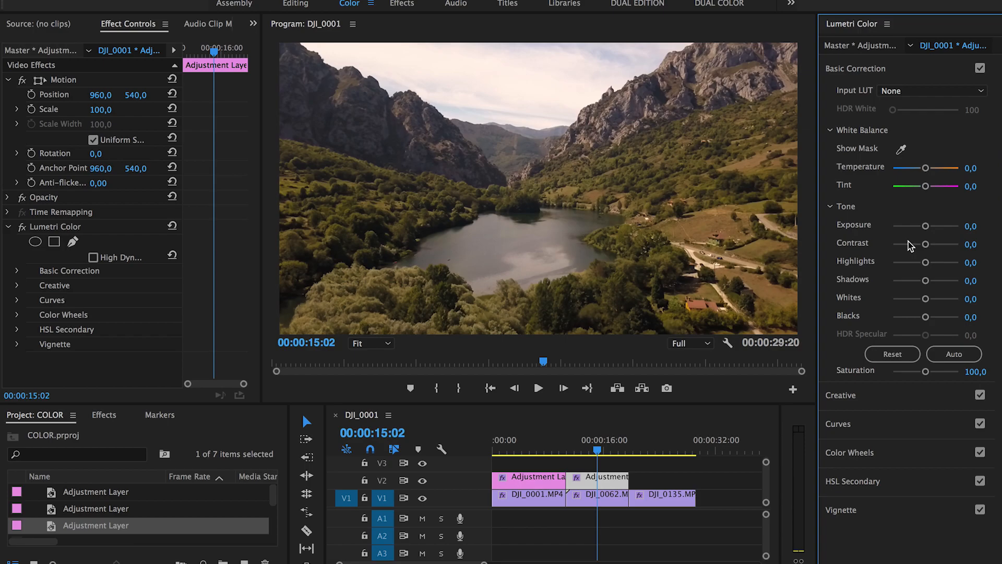
{"action": "mouse_move", "coordinate": [926, 244]}
{"action": "left_mouse_down"}
{"action": "mouse_move", "coordinate": [935, 249]}
{"action": "mouse_move", "coordinate": [895, 246]}
{"action": "mouse_move", "coordinate": [995, 247]}
{"action": "mouse_move", "coordinate": [861, 260]}
{"action": "mouse_move", "coordinate": [934, 249]}
{"action": "left_mouse_up"}
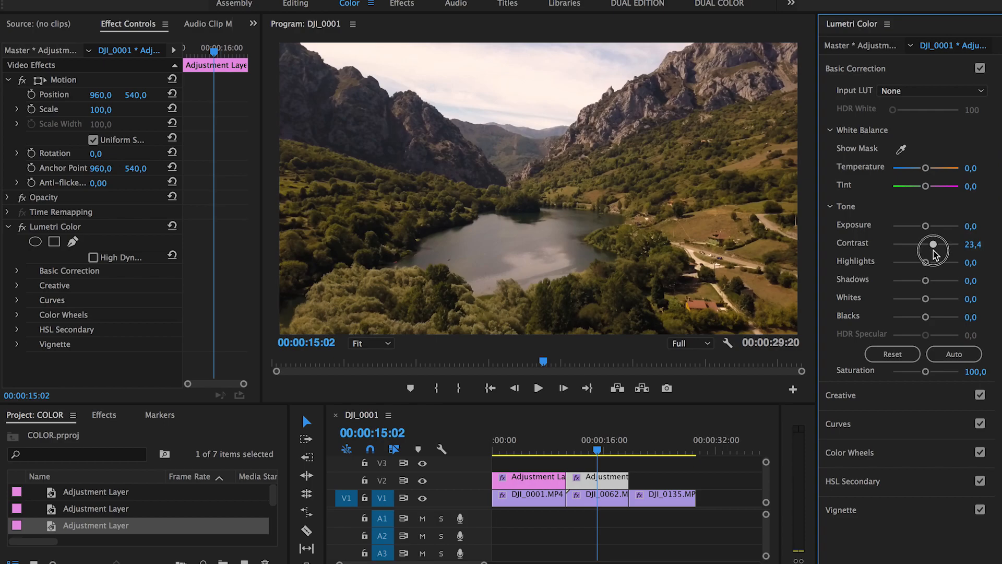
{"action": "left_click", "coordinate": [926, 264]}
{"action": "left_click_drag", "start_coordinate": [927, 266], "coordinate": [930, 286]}
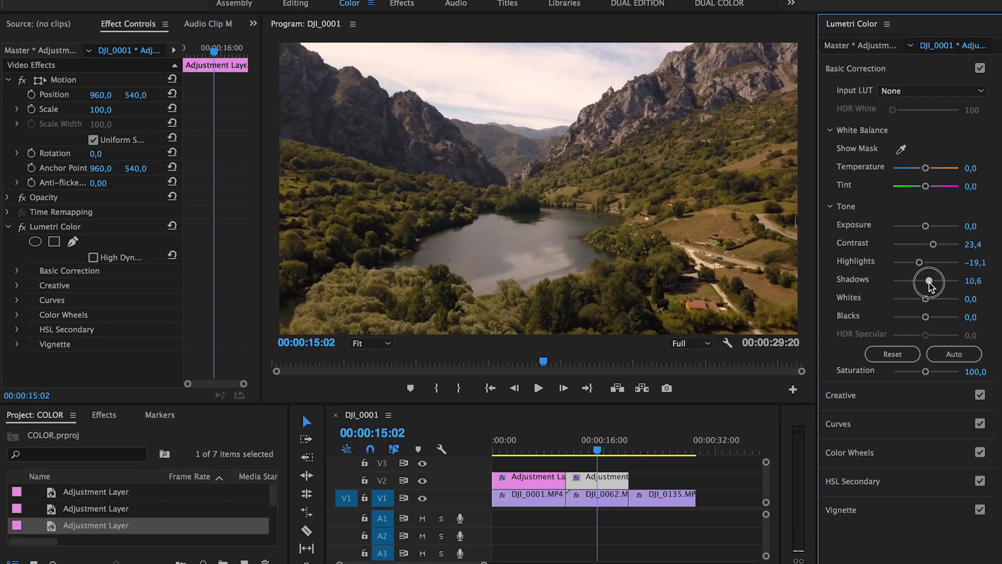
{"action": "left_click_drag", "start_coordinate": [929, 283], "coordinate": [931, 283]}
{"action": "left_click_drag", "start_coordinate": [931, 283], "coordinate": [930, 282]}
{"action": "mouse_move", "coordinate": [926, 372]}
{"action": "left_mouse_down"}
{"action": "mouse_move", "coordinate": [969, 373]}
{"action": "mouse_move", "coordinate": [813, 375]}
{"action": "mouse_move", "coordinate": [923, 375]}
{"action": "left_mouse_up"}
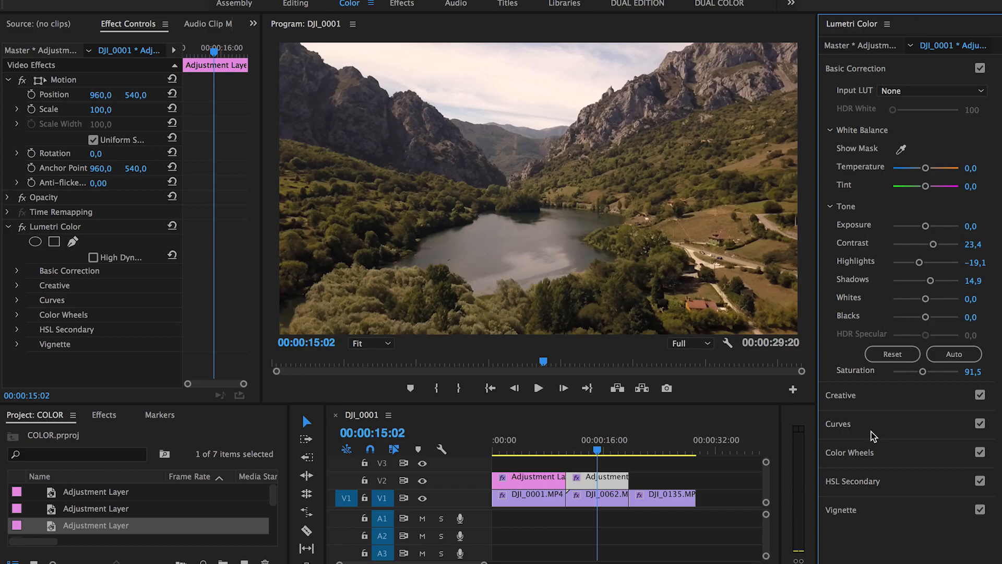
{"action": "left_click", "coordinate": [857, 401]}
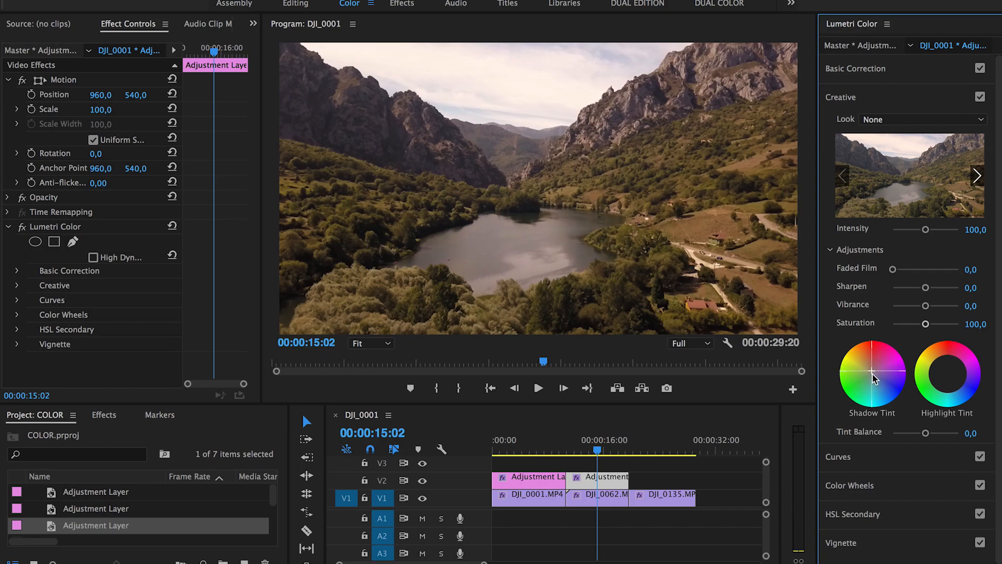
Step: Shift the lake layer's Creative Tint Balance to -34,0
{"action": "mouse_move", "coordinate": [925, 435]}
{"action": "left_mouse_down"}
{"action": "mouse_move", "coordinate": [939, 438]}
{"action": "mouse_move", "coordinate": [841, 433]}
{"action": "mouse_move", "coordinate": [958, 442]}
{"action": "mouse_move", "coordinate": [788, 436]}
{"action": "mouse_move", "coordinate": [957, 437]}
{"action": "mouse_move", "coordinate": [873, 440]}
{"action": "mouse_move", "coordinate": [917, 438]}
{"action": "left_mouse_up"}
Step: Give the lake layer a subtle vignette with Amount -2,0 and Feather 39,4
{"action": "left_click_drag", "start_coordinate": [625, 405], "coordinate": [631, 484]}
{"action": "left_click", "coordinate": [869, 542]}
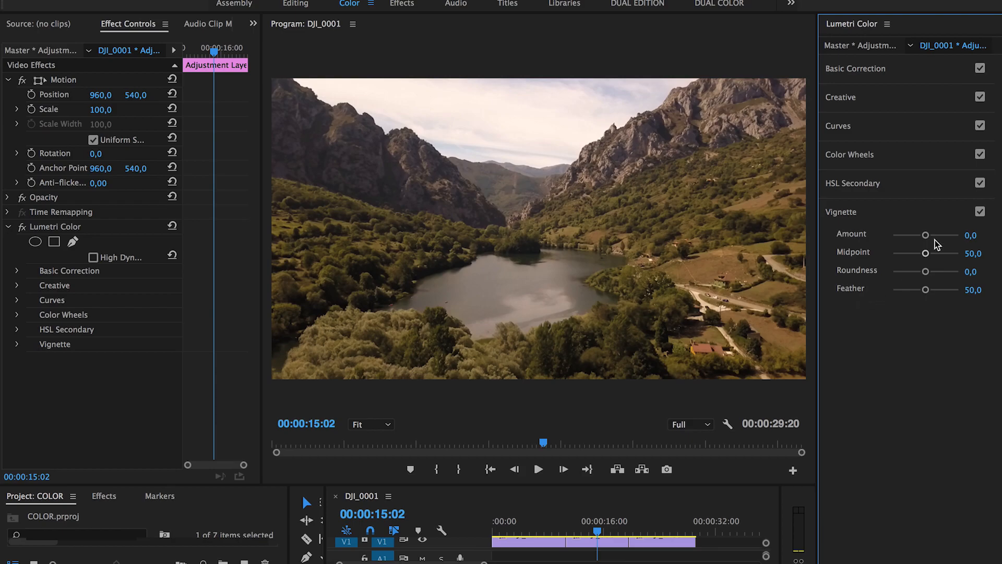
{"action": "left_click_drag", "start_coordinate": [926, 237], "coordinate": [905, 238]}
{"action": "mouse_move", "coordinate": [926, 289]}
{"action": "left_mouse_down"}
{"action": "mouse_move", "coordinate": [906, 291]}
{"action": "mouse_move", "coordinate": [932, 292]}
{"action": "mouse_move", "coordinate": [920, 294]}
{"action": "left_mouse_up"}
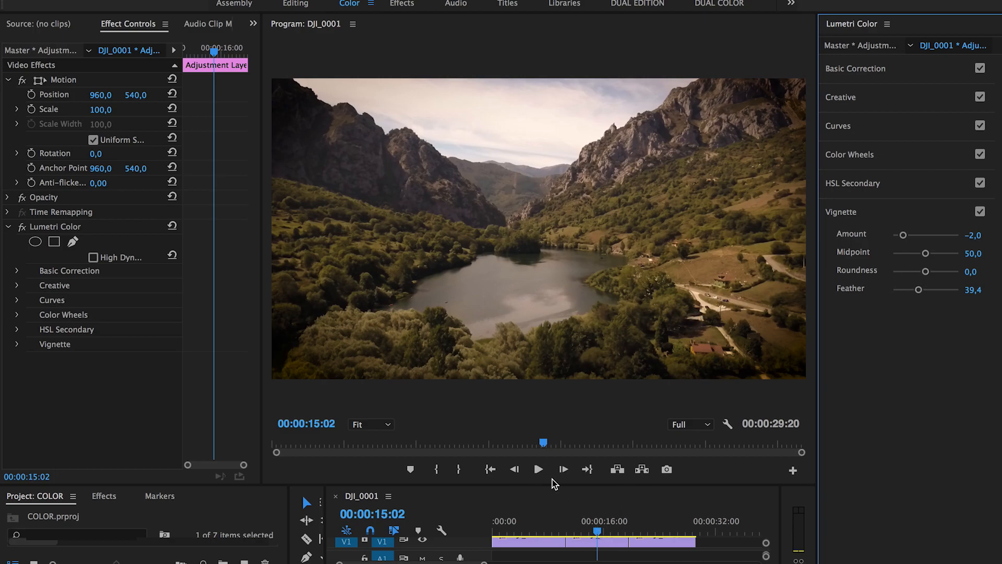
{"action": "left_click_drag", "start_coordinate": [555, 485], "coordinate": [563, 445]}
Step: Toggle V2 visibility to compare the lake grade, leave it on, then jump to DJI_0135 at 00:00:24:27
{"action": "left_click", "coordinate": [597, 503]}
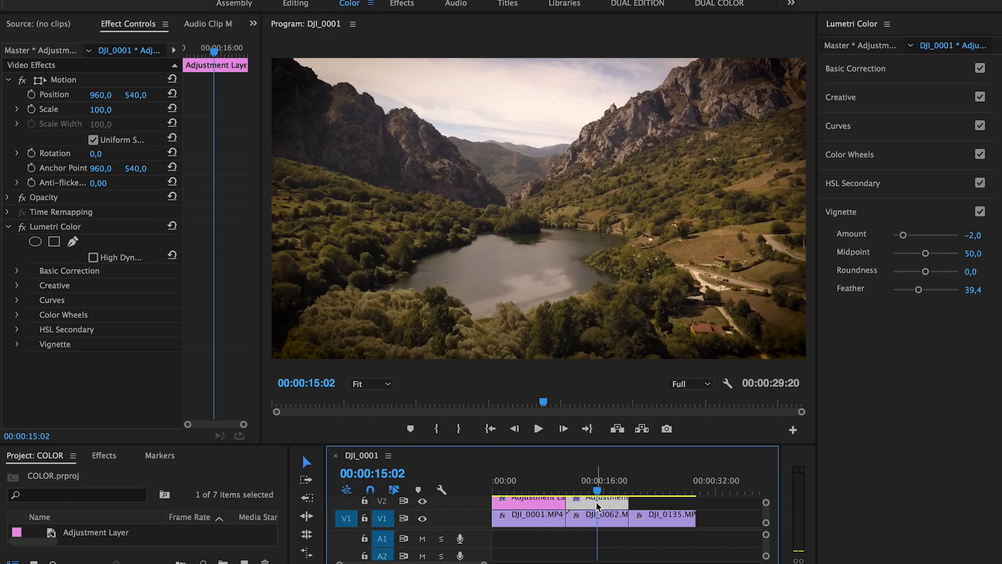
{"action": "left_click", "coordinate": [423, 502]}
{"action": "left_click", "coordinate": [422, 502]}
{"action": "left_click", "coordinate": [422, 502]}
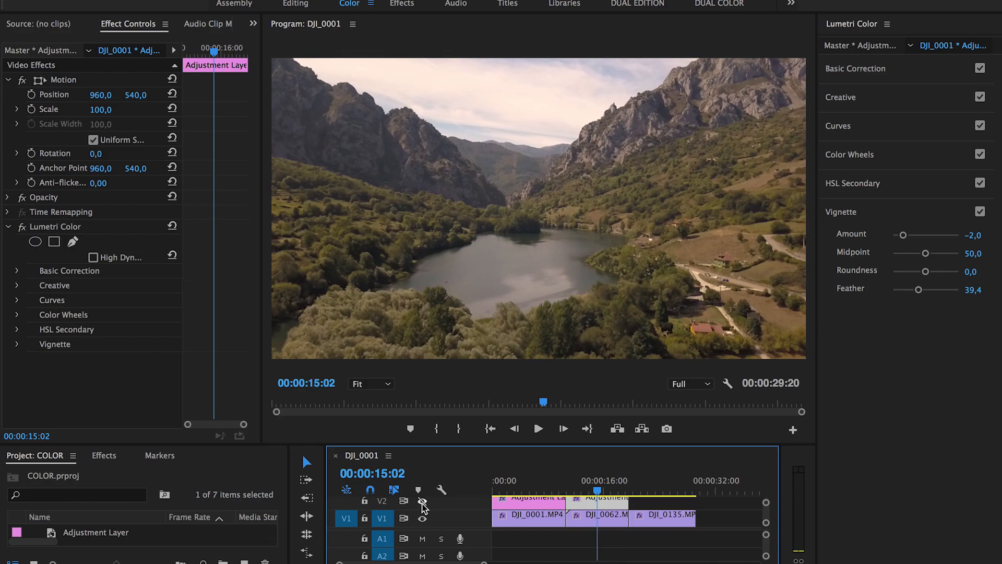
{"action": "left_click", "coordinate": [423, 502]}
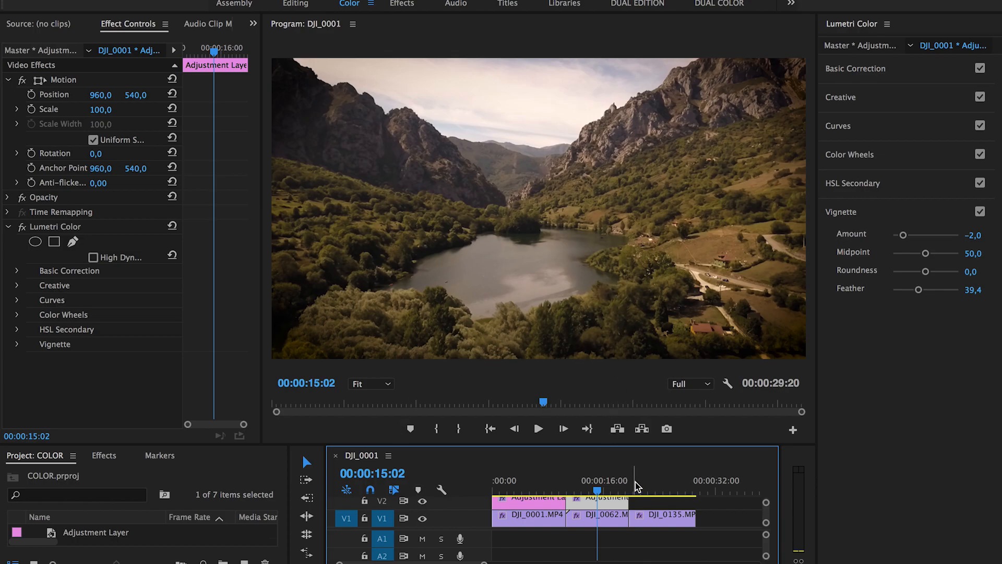
{"action": "left_click", "coordinate": [665, 486]}
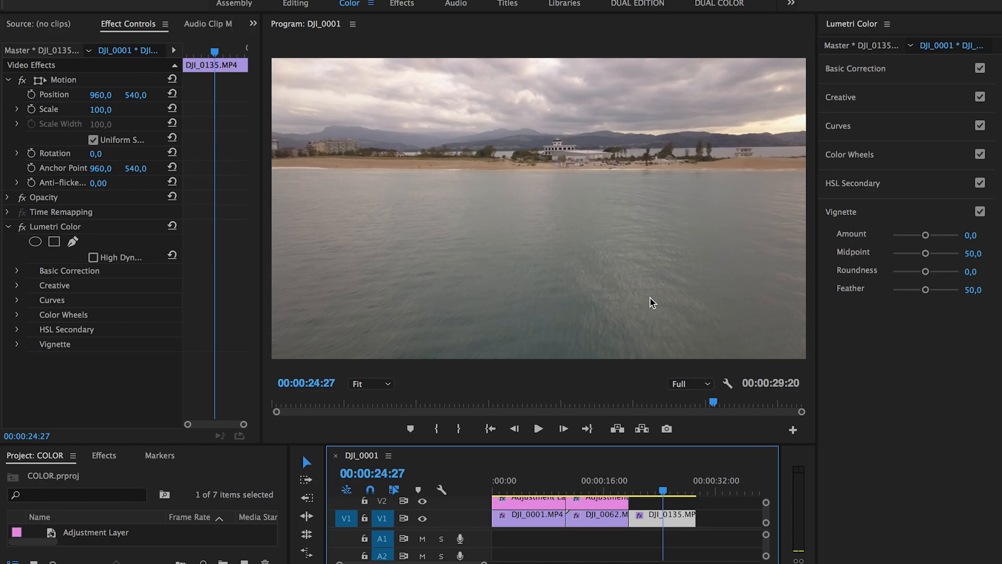
Step: Add a new 1920x1080 adjustment layer on V2 above DJI_0135 and select it
{"action": "left_click", "coordinate": [668, 447]}
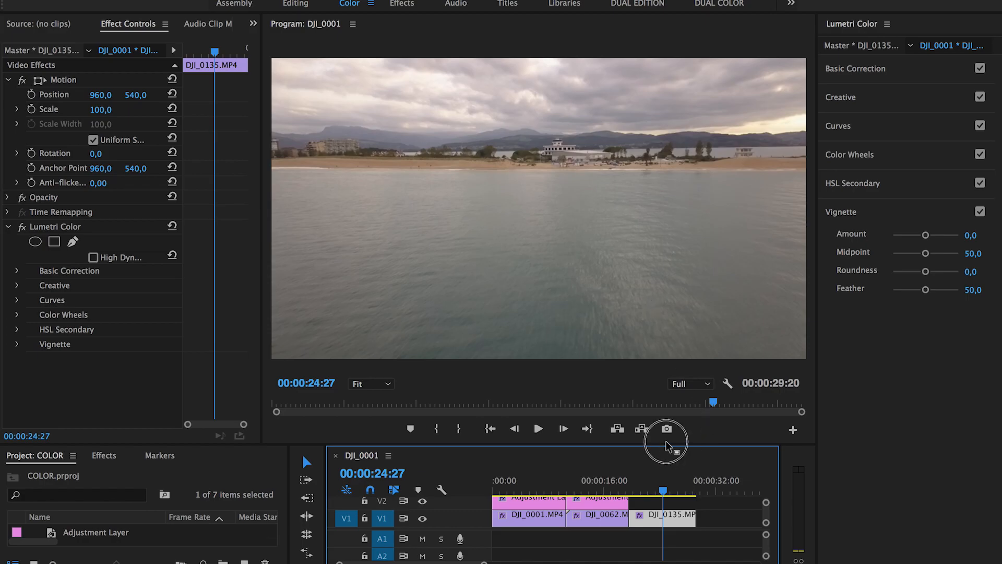
{"action": "left_click_drag", "start_coordinate": [668, 447], "coordinate": [665, 411]}
{"action": "left_click", "coordinate": [244, 563]}
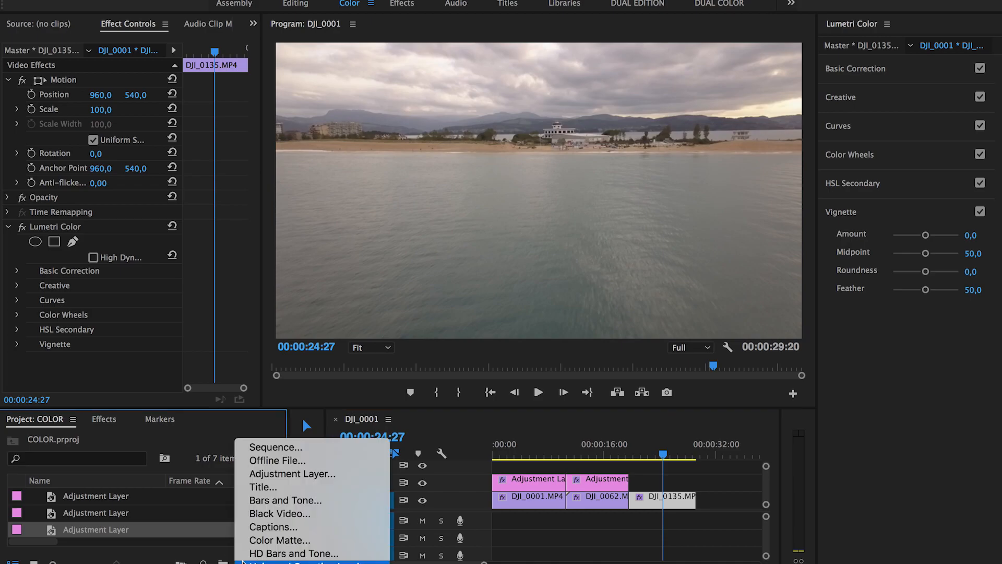
{"action": "left_click", "coordinate": [291, 474]}
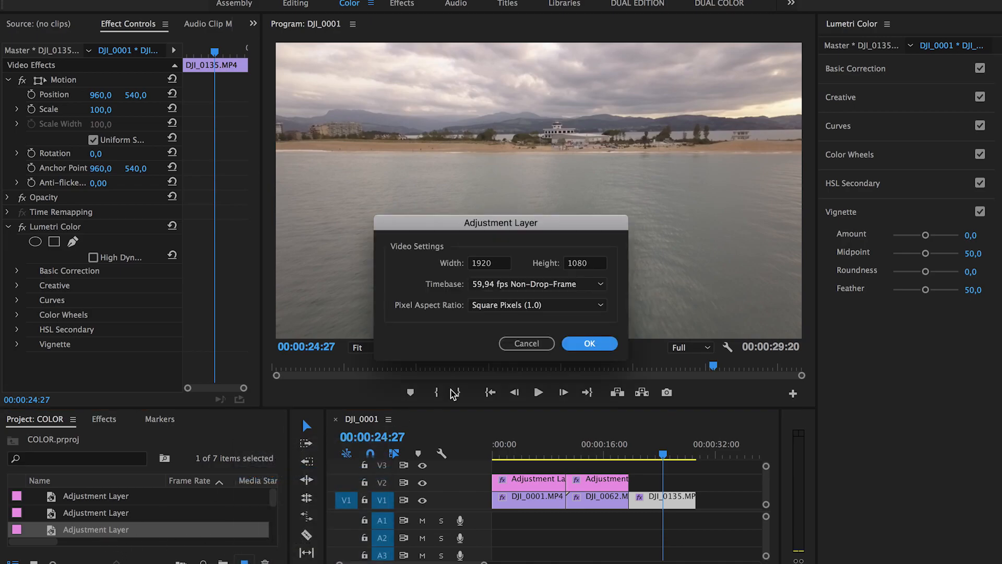
{"action": "key", "text": "Return"}
{"action": "left_click_drag", "start_coordinate": [88, 513], "coordinate": [694, 485]}
{"action": "left_click", "coordinate": [662, 447]}
{"action": "left_click", "coordinate": [681, 483]}
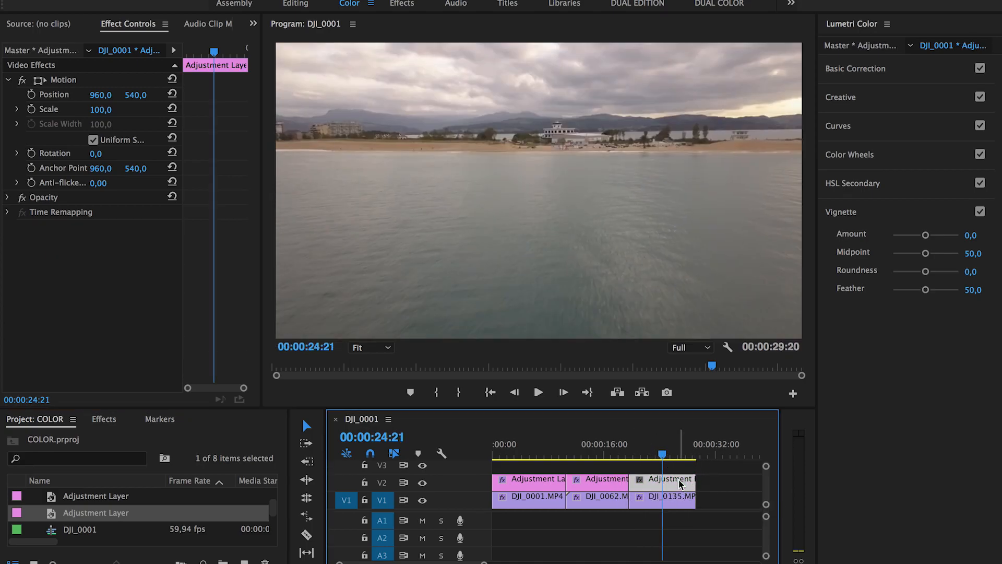
{"action": "left_click", "coordinate": [934, 219]}
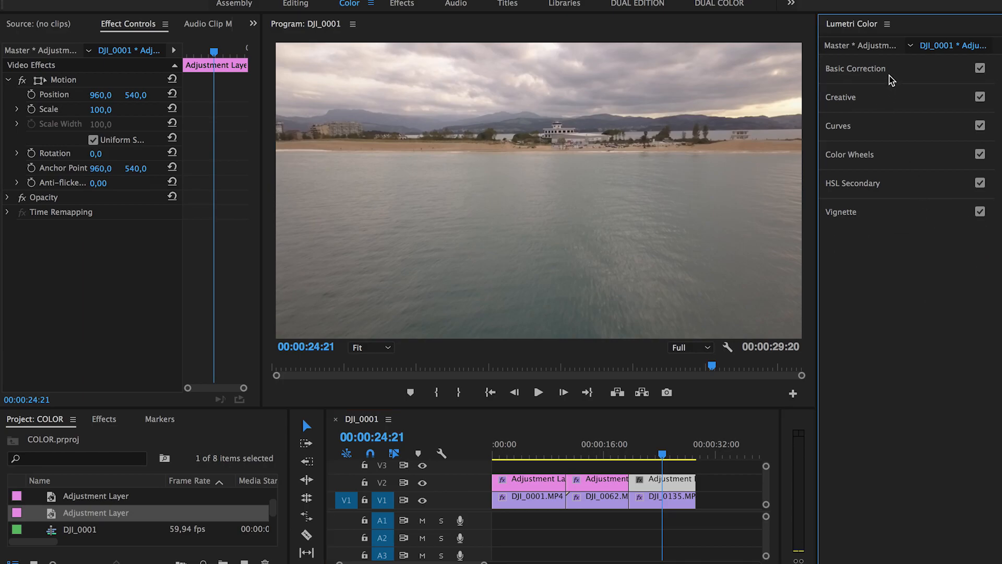
Step: Delete the adjustment clip sitting above DJI_0135
{"action": "left_click", "coordinate": [889, 74]}
{"action": "left_click", "coordinate": [675, 499]}
{"action": "left_click", "coordinate": [677, 487]}
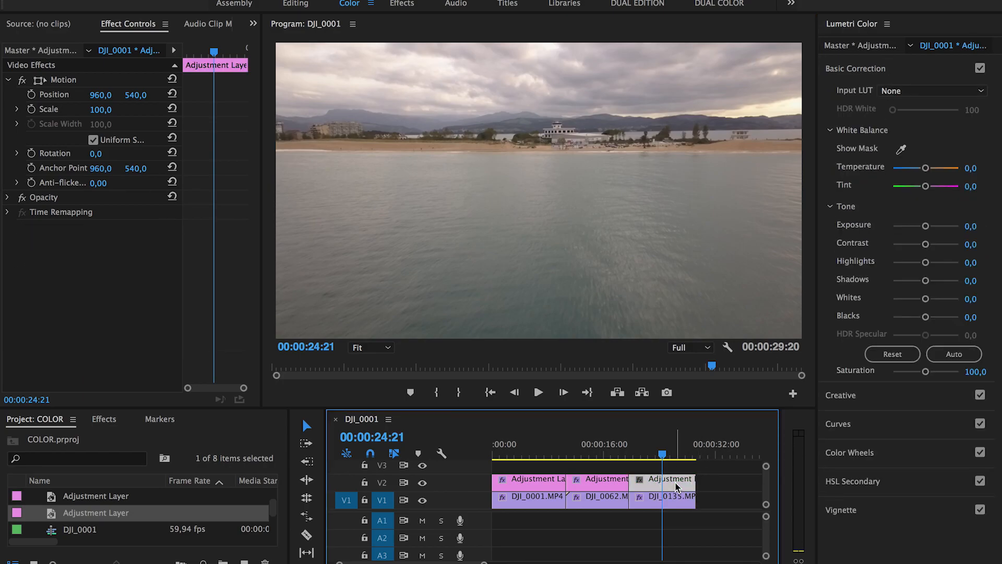
{"action": "key", "text": "Delete"}
Step: Set DJI_0135 to Temperature 2,1 and Exposure -0,1, then put the adjustment layer back on V2
{"action": "left_click", "coordinate": [666, 501]}
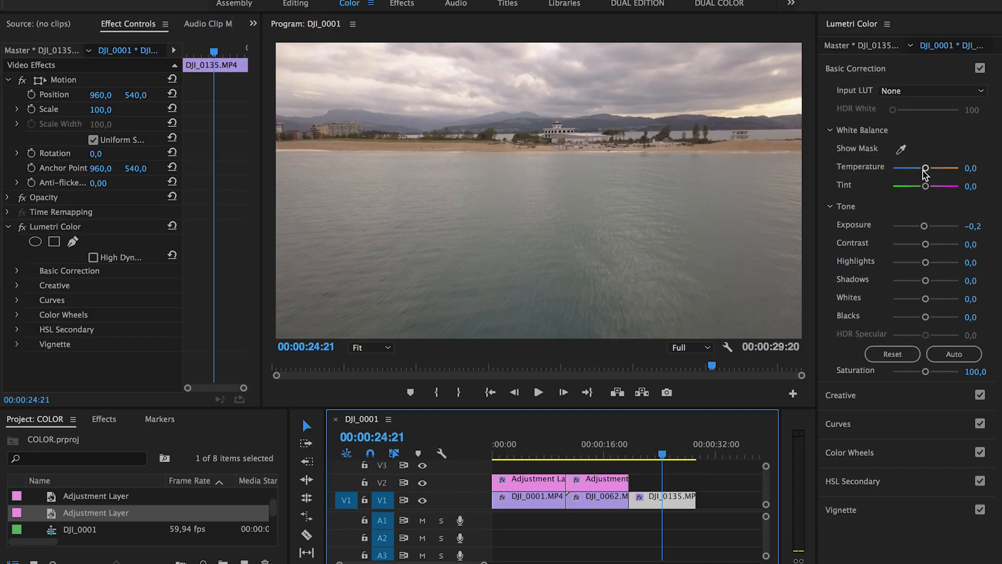
{"action": "left_click_drag", "start_coordinate": [925, 170], "coordinate": [927, 169]}
{"action": "left_click_drag", "start_coordinate": [924, 226], "coordinate": [927, 246]}
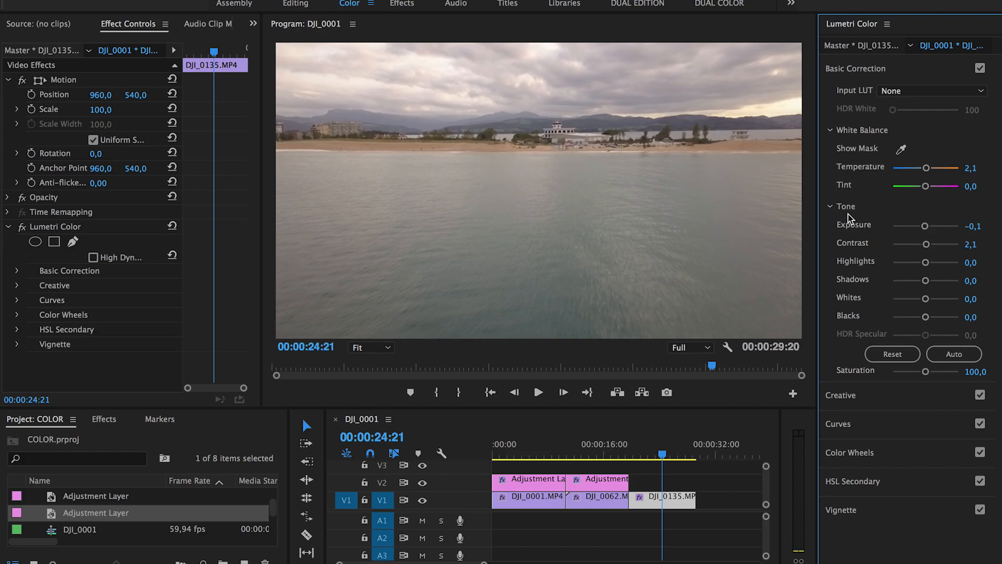
{"action": "left_click", "coordinate": [833, 208]}
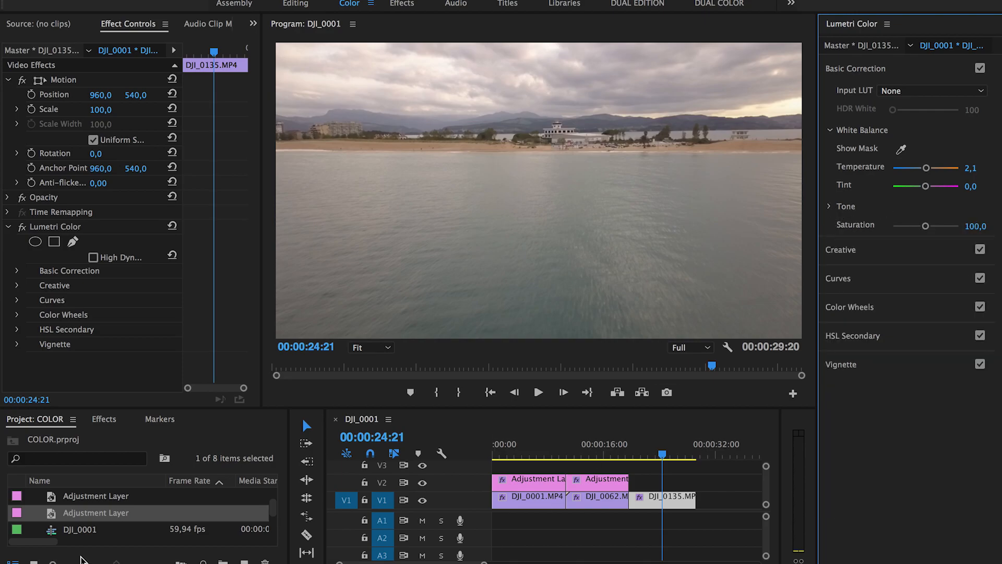
{"action": "left_click_drag", "start_coordinate": [100, 513], "coordinate": [664, 480]}
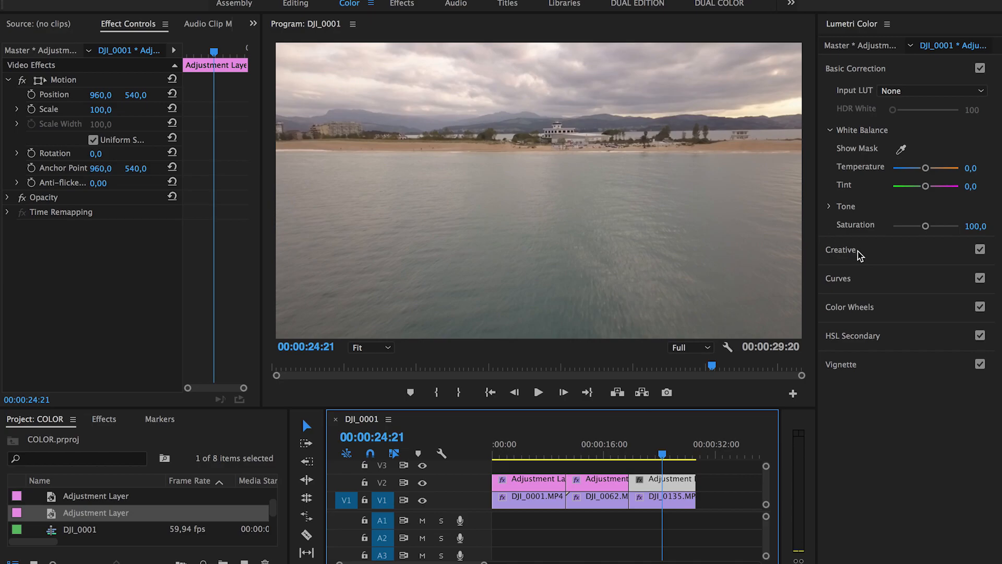
Step: Add points to the beach layer's RGB curve, lowering darks and lifting highlights into an S-shape
{"action": "left_click", "coordinate": [851, 284]}
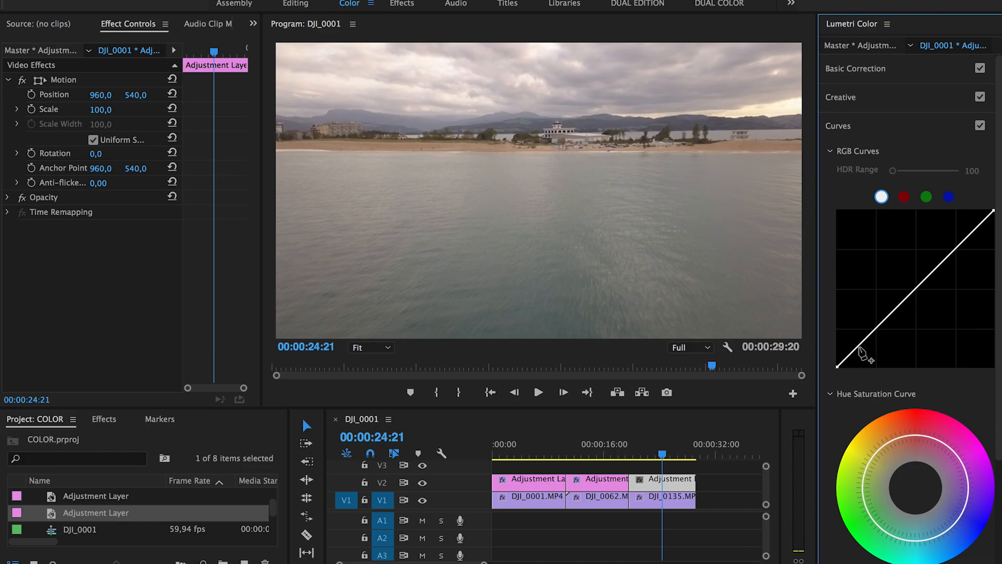
{"action": "left_click_drag", "start_coordinate": [851, 354], "coordinate": [839, 366]}
{"action": "left_click_drag", "start_coordinate": [926, 279], "coordinate": [926, 288]}
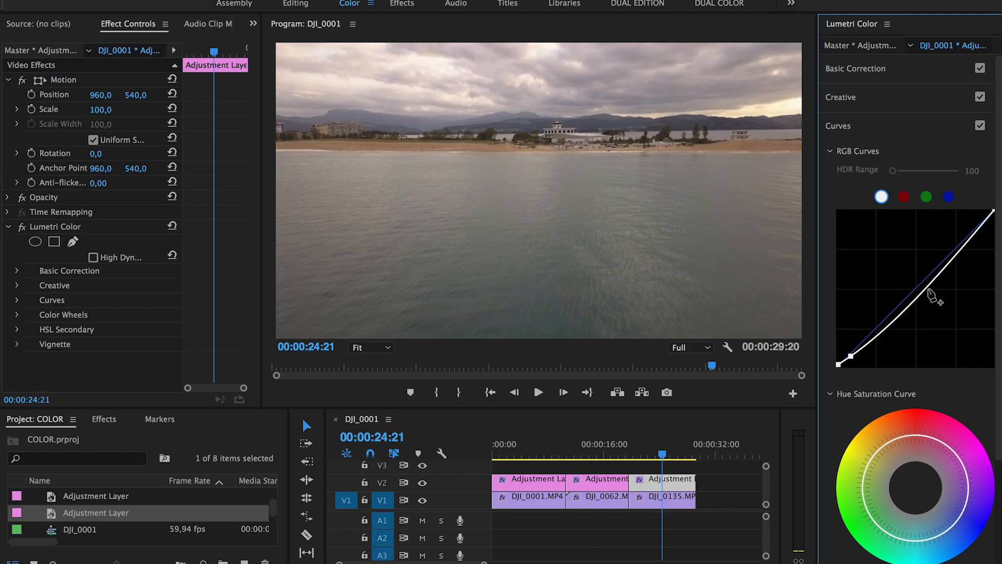
{"action": "left_click", "coordinate": [939, 274]}
{"action": "left_click", "coordinate": [954, 256]}
{"action": "left_click", "coordinate": [970, 234]}
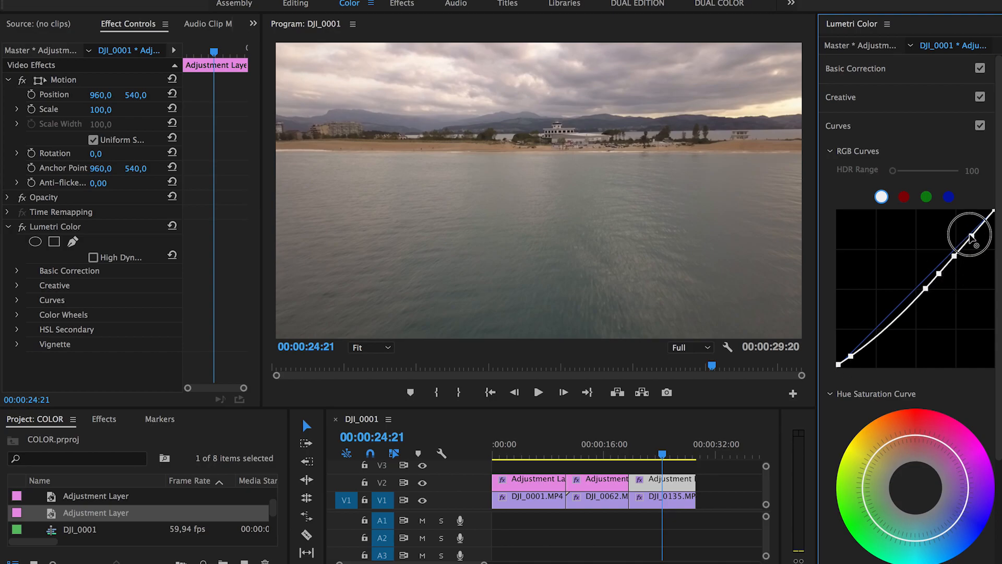
{"action": "left_click_drag", "start_coordinate": [954, 255], "coordinate": [963, 224]}
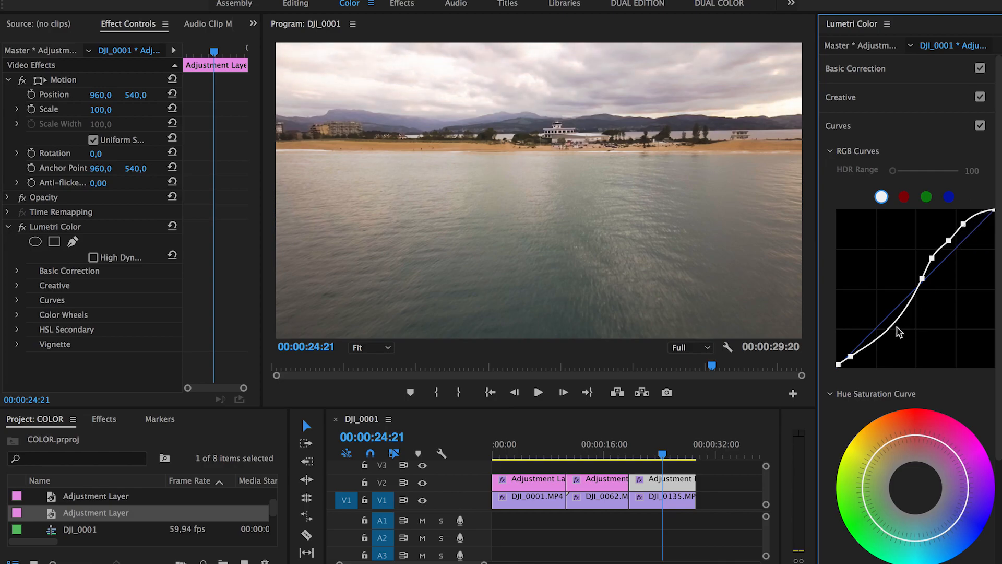
{"action": "left_click_drag", "start_coordinate": [893, 330], "coordinate": [888, 323]}
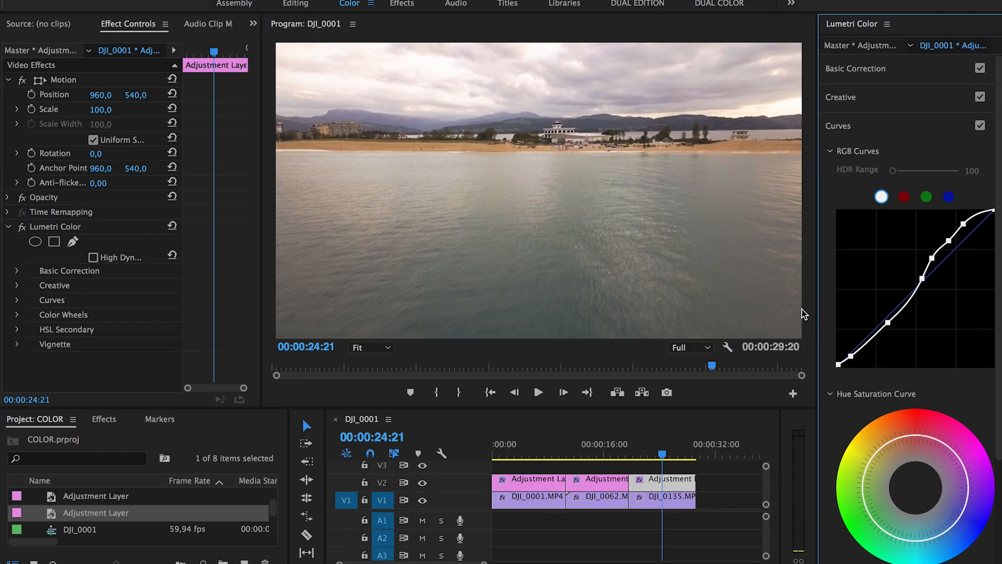
{"action": "left_click_drag", "start_coordinate": [948, 241], "coordinate": [946, 238]}
Step: Toggle Curves off and on to compare the contrast, then collapse the Curves section
{"action": "left_click", "coordinate": [980, 126]}
{"action": "left_click", "coordinate": [980, 127]}
{"action": "left_click", "coordinate": [980, 128]}
{"action": "left_click", "coordinate": [980, 128]}
{"action": "left_click", "coordinate": [875, 129]}
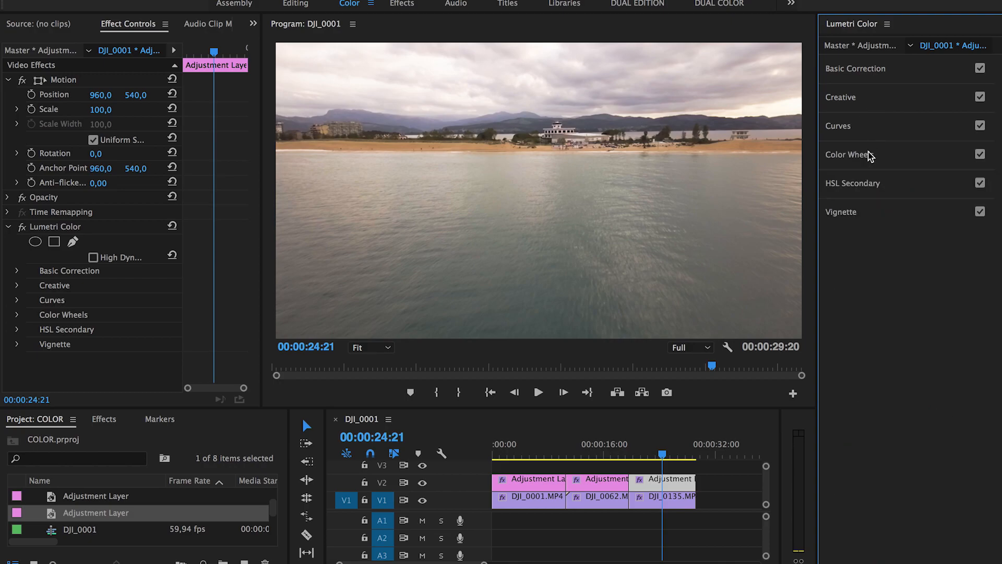
Step: In Lumetri Creative, set Sharpen to 2,1, Vibrance to 12,8 and Saturation to 127,7
{"action": "left_click", "coordinate": [861, 104]}
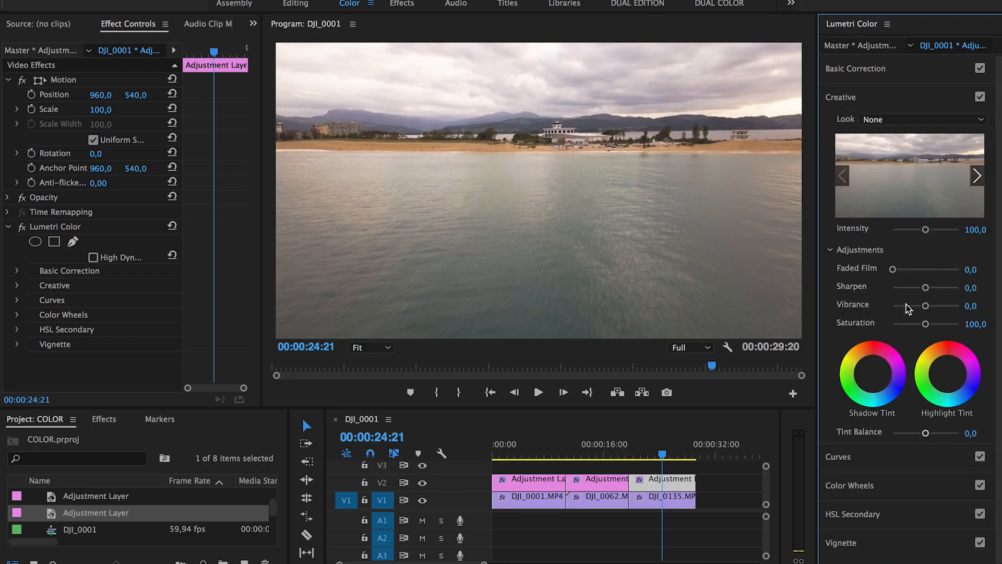
{"action": "left_click_drag", "start_coordinate": [926, 290], "coordinate": [926, 290]}
{"action": "mouse_move", "coordinate": [924, 324]}
{"action": "left_mouse_down"}
{"action": "mouse_move", "coordinate": [938, 325]}
{"action": "mouse_move", "coordinate": [930, 308]}
{"action": "left_mouse_up"}
Step: Shift the shadow and highlight tint wheels and lower Tint Balance to -51,1
{"action": "left_click", "coordinate": [875, 379]}
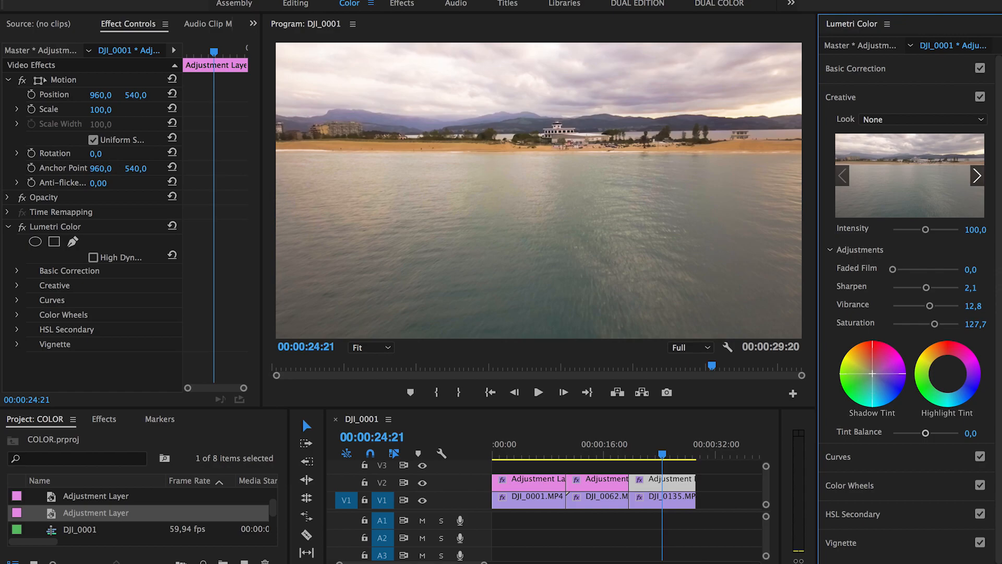
{"action": "left_click_drag", "start_coordinate": [874, 373], "coordinate": [877, 375]}
{"action": "left_click_drag", "start_coordinate": [948, 374], "coordinate": [944, 369]}
{"action": "mouse_move", "coordinate": [926, 433]}
{"action": "left_mouse_down"}
{"action": "mouse_move", "coordinate": [942, 431]}
{"action": "mouse_move", "coordinate": [842, 436]}
{"action": "mouse_move", "coordinate": [944, 435]}
{"action": "mouse_move", "coordinate": [899, 434]}
{"action": "mouse_move", "coordinate": [909, 433]}
{"action": "left_mouse_up"}
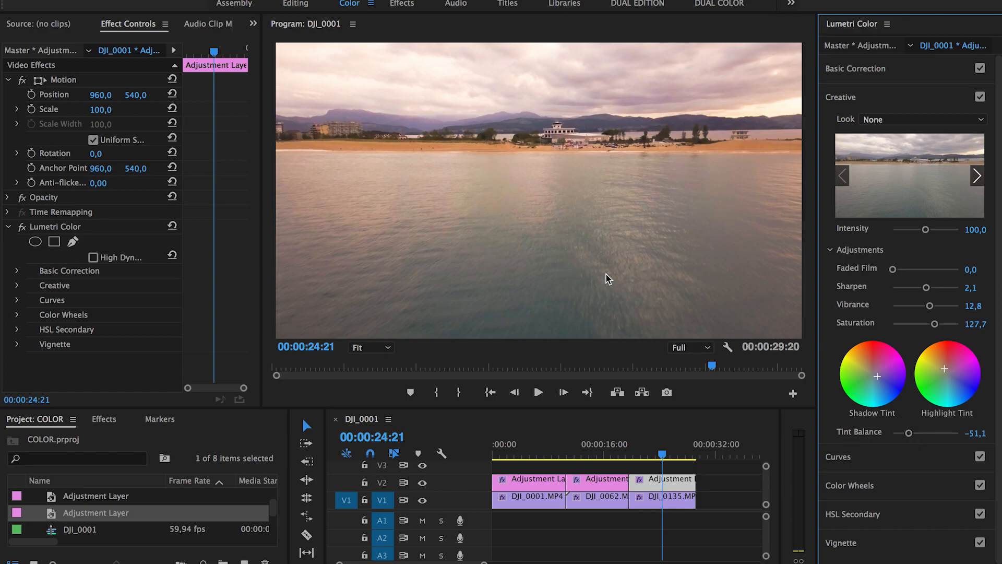
Step: Set Basic Correction tone: Contrast 19,1, Highlights -12,8, Shadows 14,9, Whites 27,7, Blacks 0,0, Exposure 0,1
{"action": "left_click", "coordinate": [838, 98]}
{"action": "left_click", "coordinate": [849, 69]}
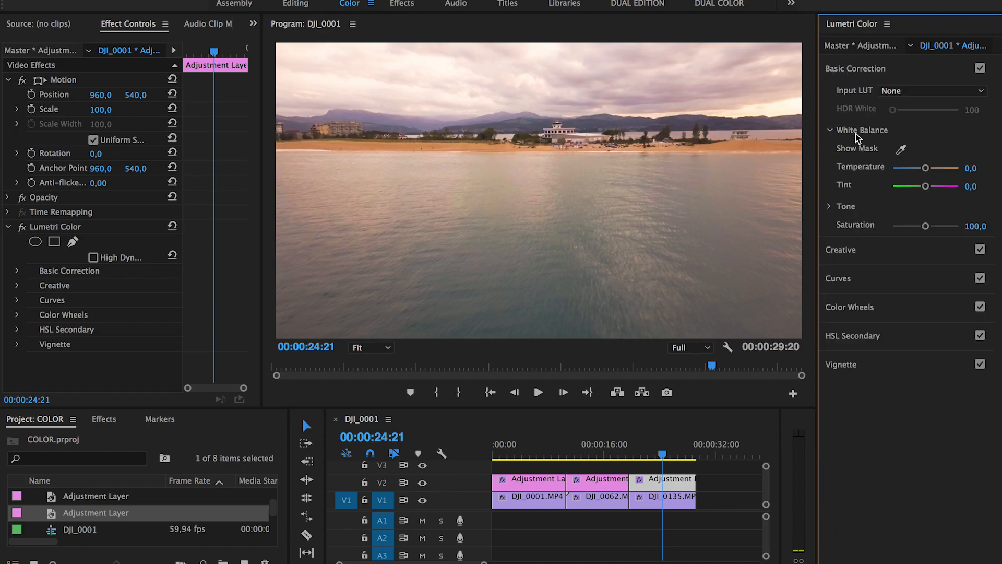
{"action": "left_click", "coordinate": [832, 207]}
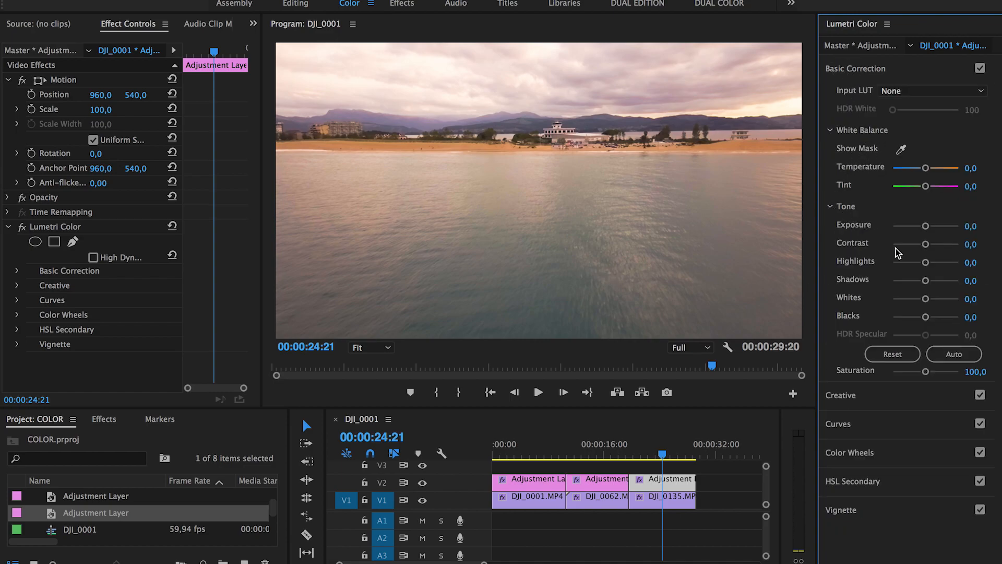
{"action": "left_click", "coordinate": [926, 244]}
{"action": "left_click_drag", "start_coordinate": [933, 246], "coordinate": [934, 318]}
{"action": "double_click", "coordinate": [944, 319]}
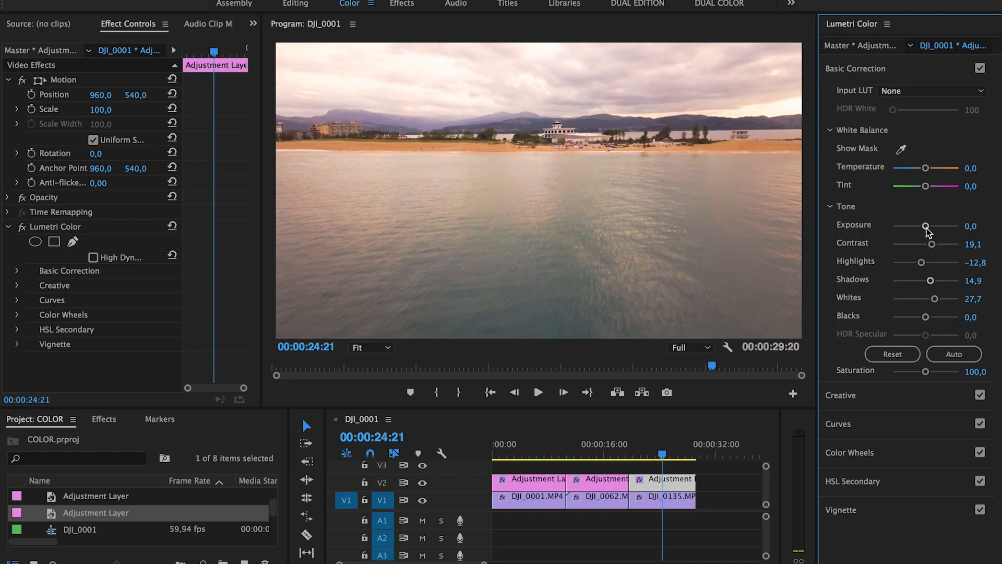
{"action": "left_click_drag", "start_coordinate": [927, 226], "coordinate": [926, 228]}
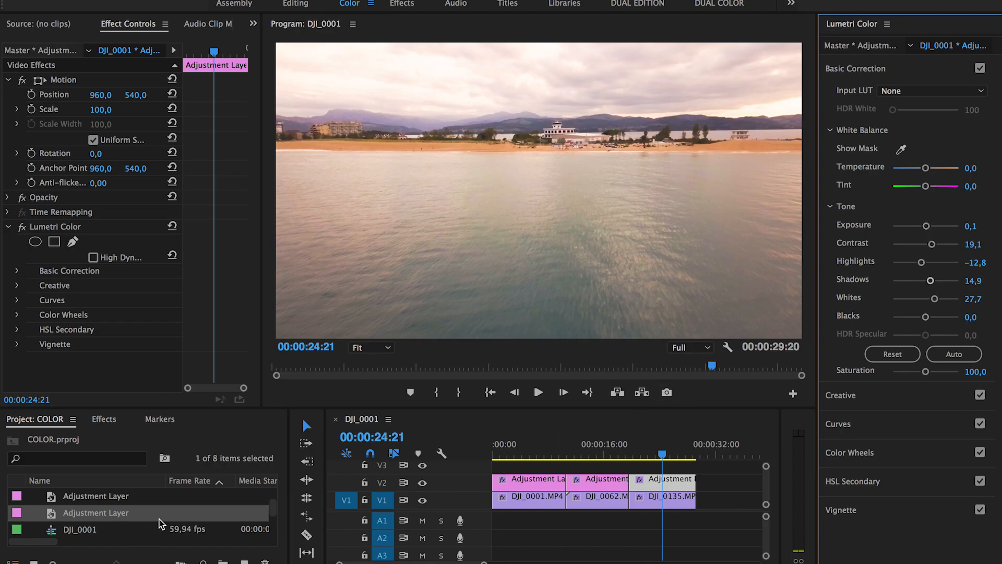
Step: Toggle the V3 and V2 track outputs off and back on to compare the grade
{"action": "left_click", "coordinate": [423, 465]}
{"action": "left_click", "coordinate": [422, 465]}
{"action": "left_click", "coordinate": [422, 482]}
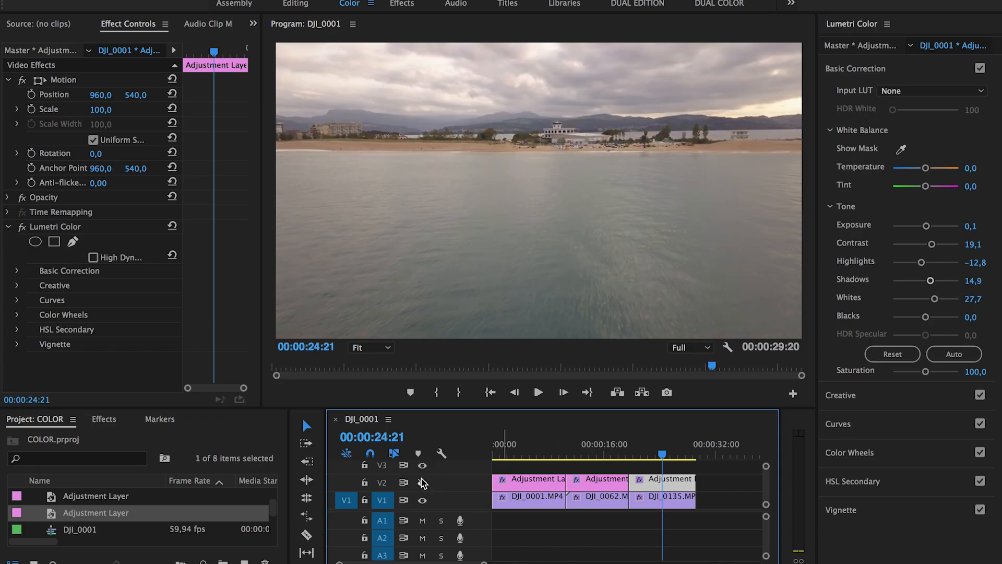
{"action": "left_click", "coordinate": [423, 482]}
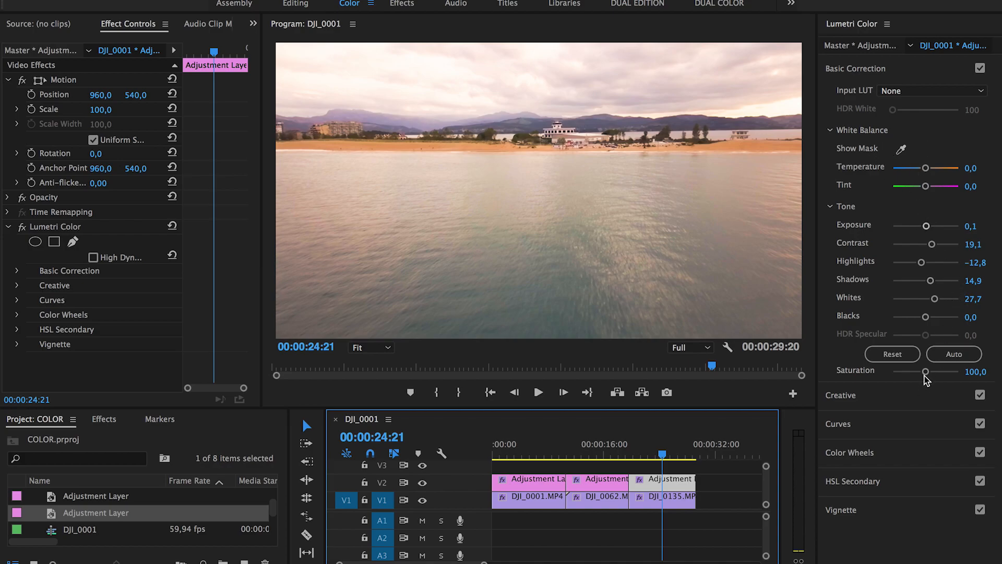
Step: Lower the adjustment layer's Lumetri Saturation from 127,7 to 114,9
{"action": "left_click", "coordinate": [861, 423]}
{"action": "left_click", "coordinate": [864, 101]}
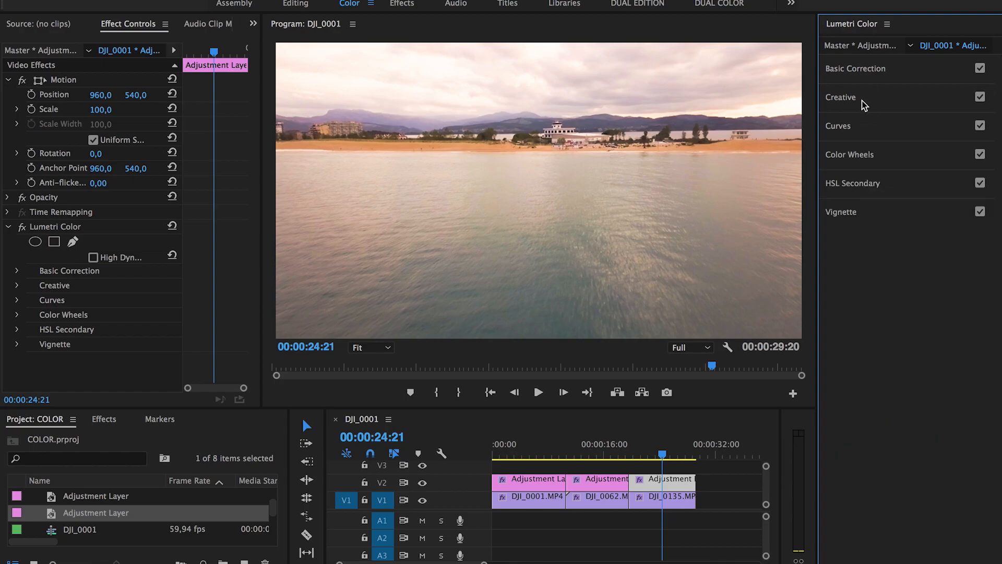
{"action": "left_click_drag", "start_coordinate": [935, 324], "coordinate": [934, 324]}
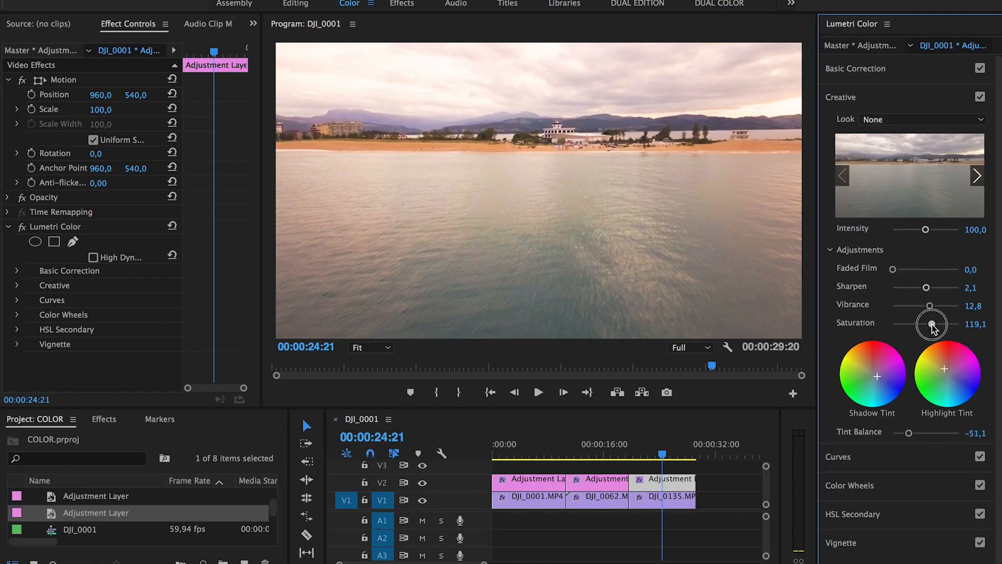
{"action": "left_click_drag", "start_coordinate": [933, 326], "coordinate": [931, 325]}
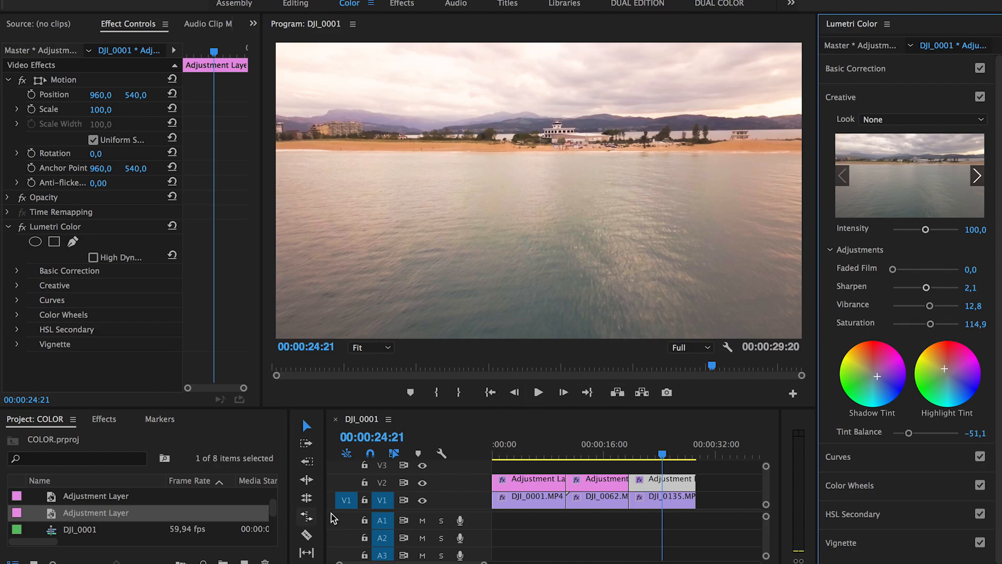
Step: Flip the V2 grade off and on against the ungraded beach footage, leaving it on
{"action": "left_click", "coordinate": [422, 483]}
{"action": "left_click", "coordinate": [421, 484]}
{"action": "left_click", "coordinate": [421, 484]}
{"action": "left_click", "coordinate": [421, 484]}
{"action": "left_click", "coordinate": [421, 484]}
{"action": "left_click", "coordinate": [422, 484]}
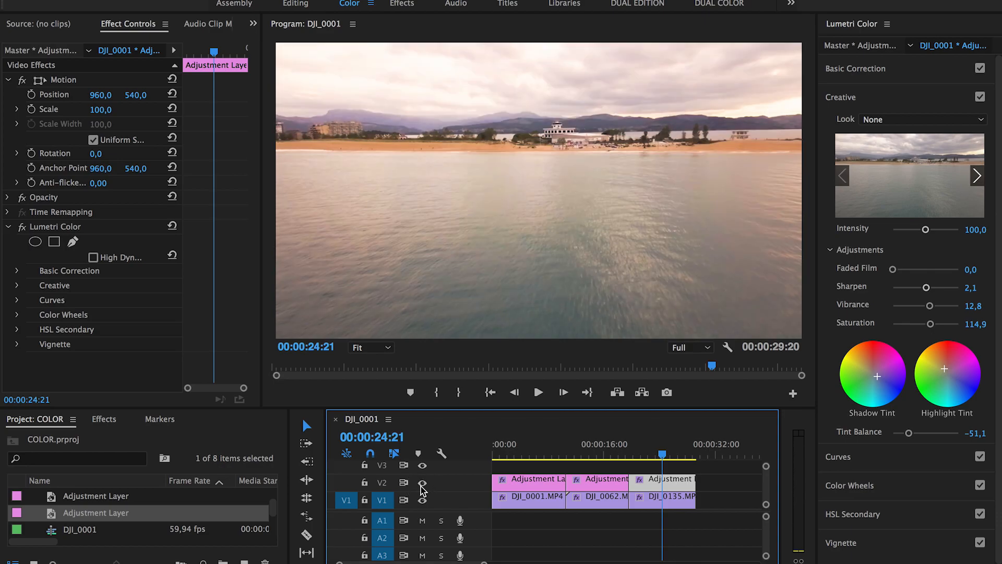
{"action": "left_click", "coordinate": [421, 485]}
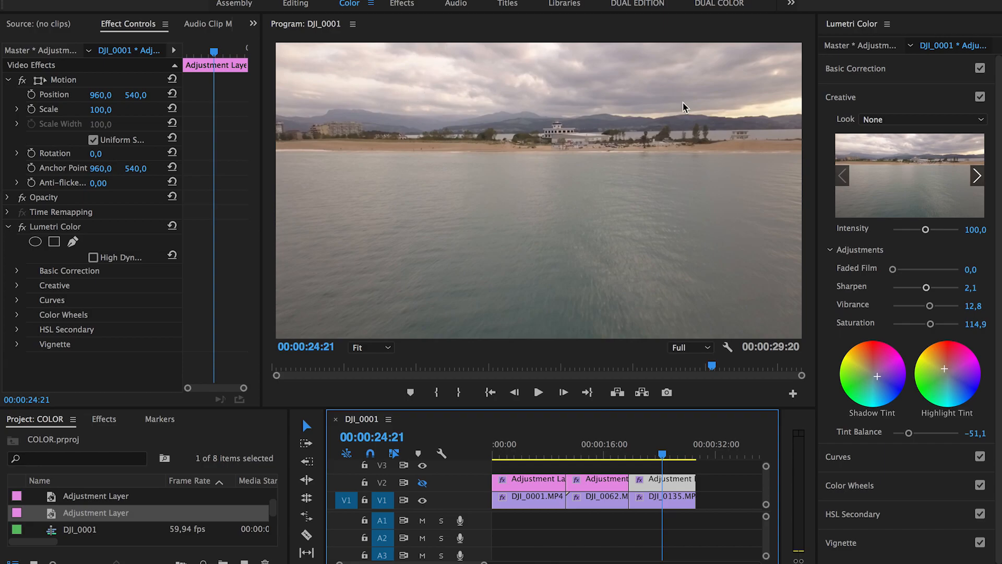
{"action": "left_click", "coordinate": [424, 484]}
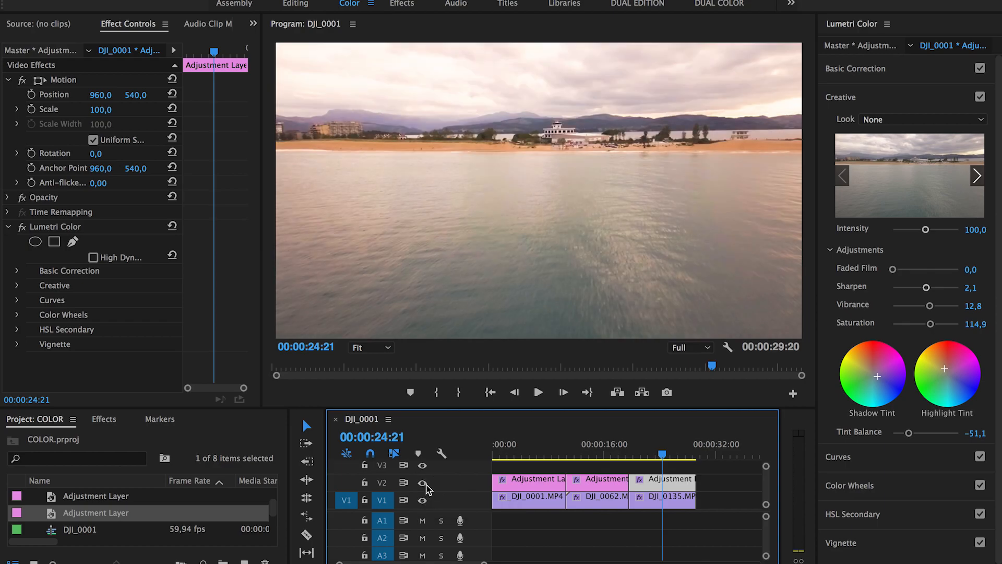
Step: Move the playhead back to 00:00:23:09 and set playback resolution to 1/2
{"action": "left_click", "coordinate": [660, 456]}
{"action": "left_click_drag", "start_coordinate": [659, 458], "coordinate": [653, 460]}
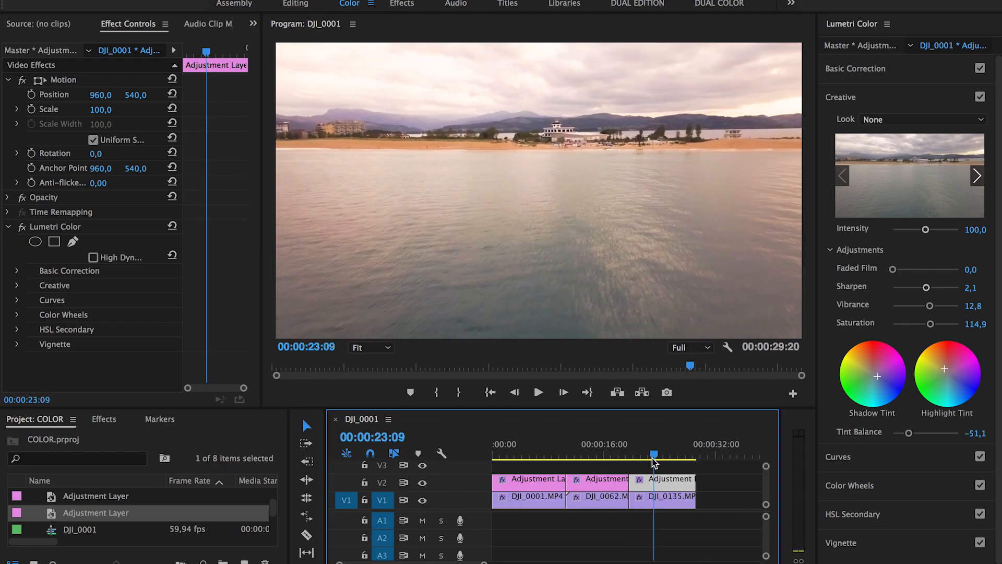
{"action": "left_click", "coordinate": [692, 348]}
{"action": "left_click", "coordinate": [691, 373]}
Step: Play the graded beach shot briefly, then select the first adjustment layer over the castle shot
{"action": "key", "text": "space"}
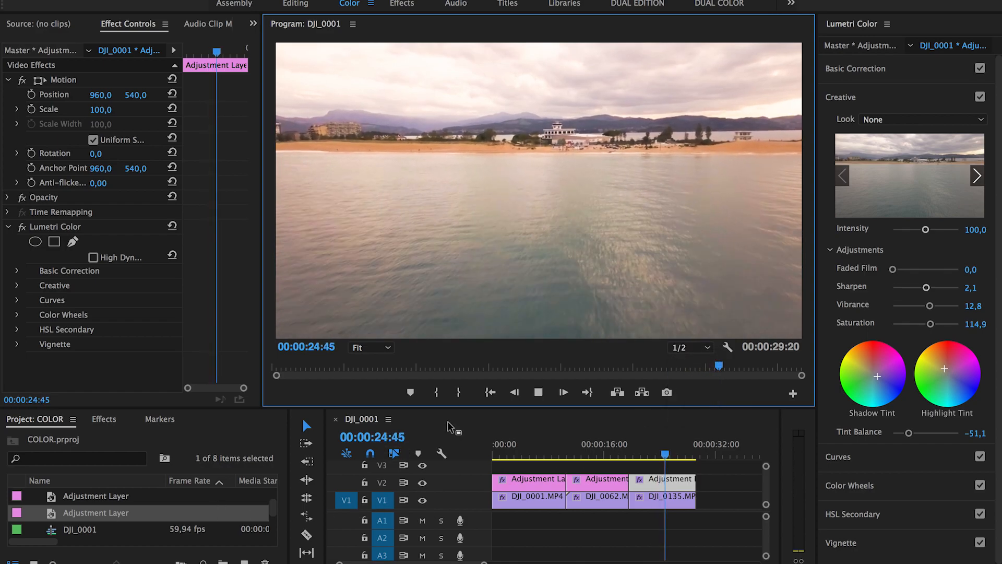
{"action": "key", "text": "space"}
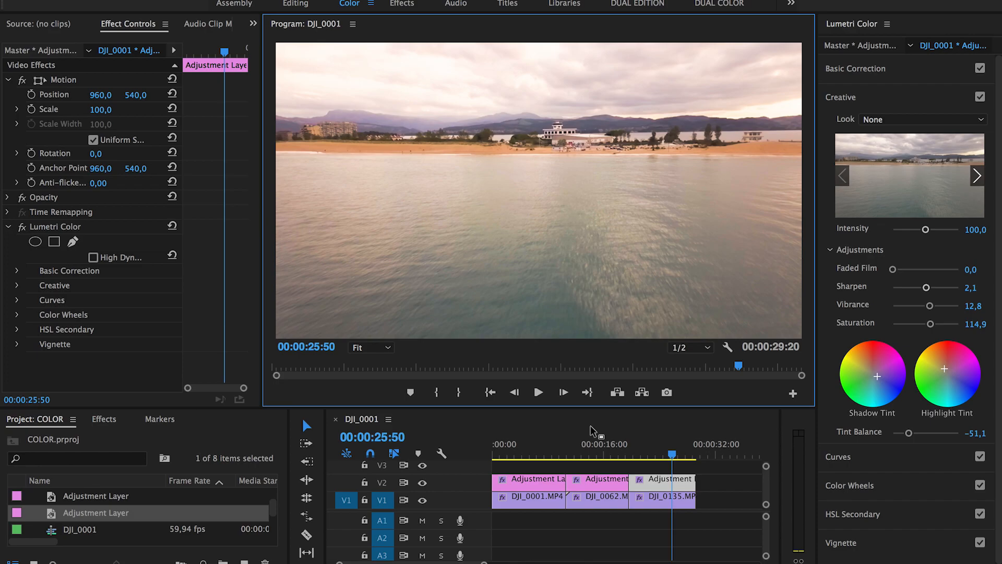
{"action": "left_click_drag", "start_coordinate": [546, 447], "coordinate": [533, 448]}
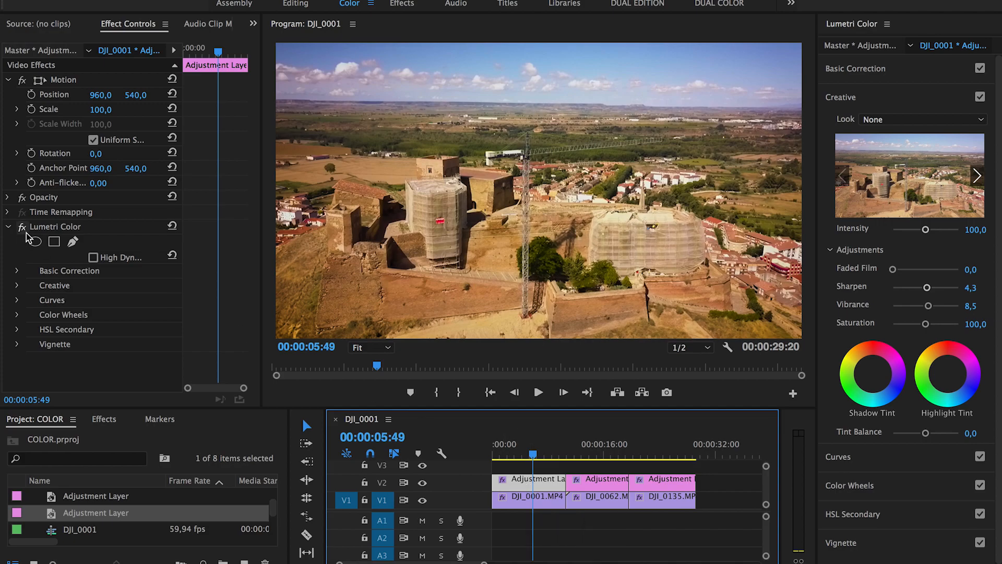
Step: Save the castle layer's Lumetri Color effect as a preset named 'cinematic basic'
{"action": "left_click", "coordinate": [53, 228]}
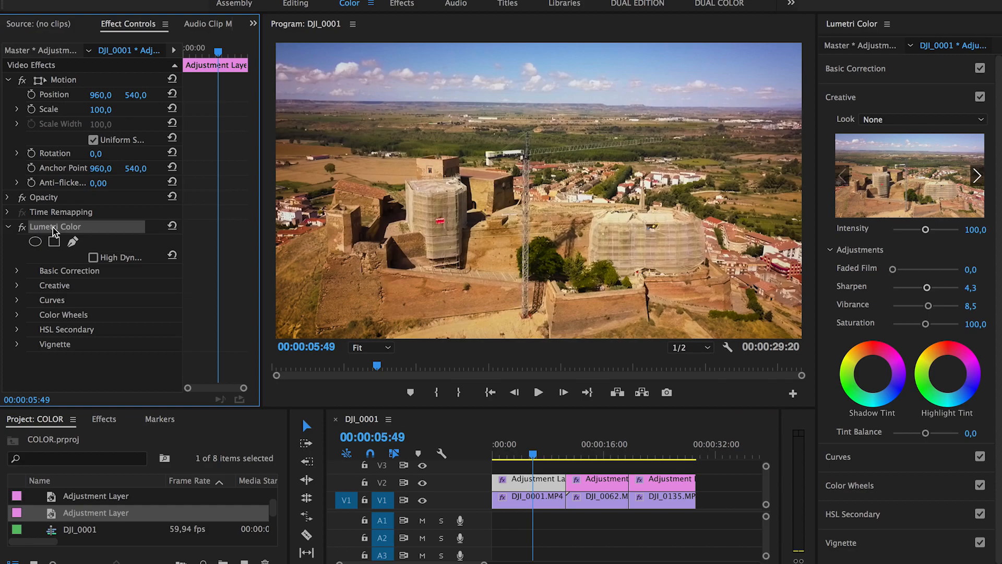
{"action": "right_click", "coordinate": [54, 230]}
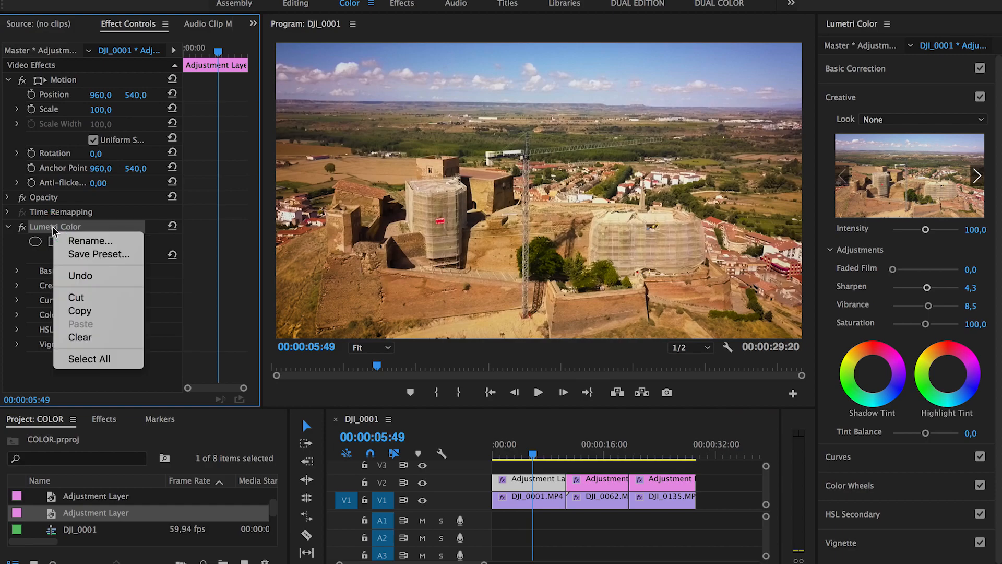
{"action": "left_click", "coordinate": [98, 254]}
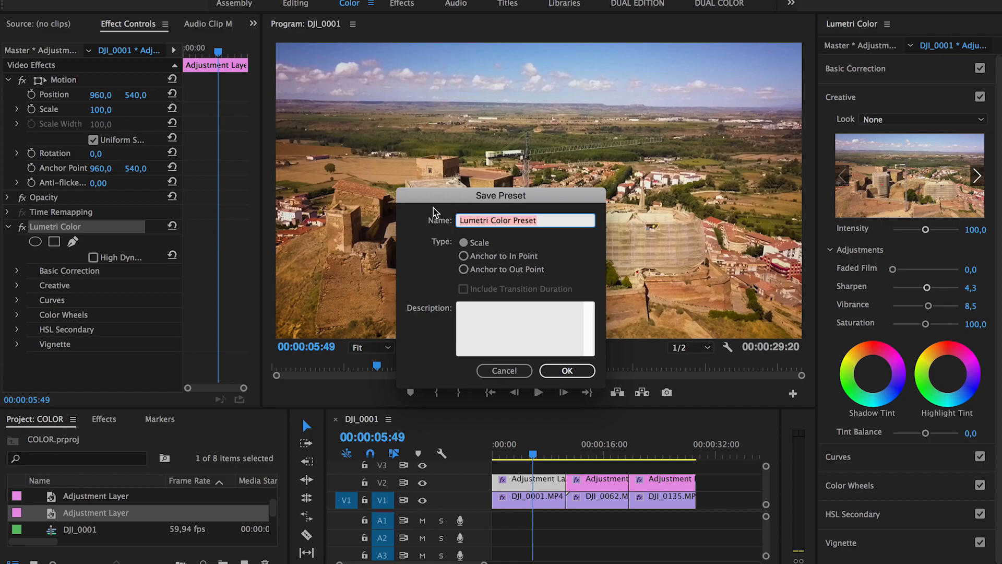
{"action": "type", "text": "cinematic basic"}
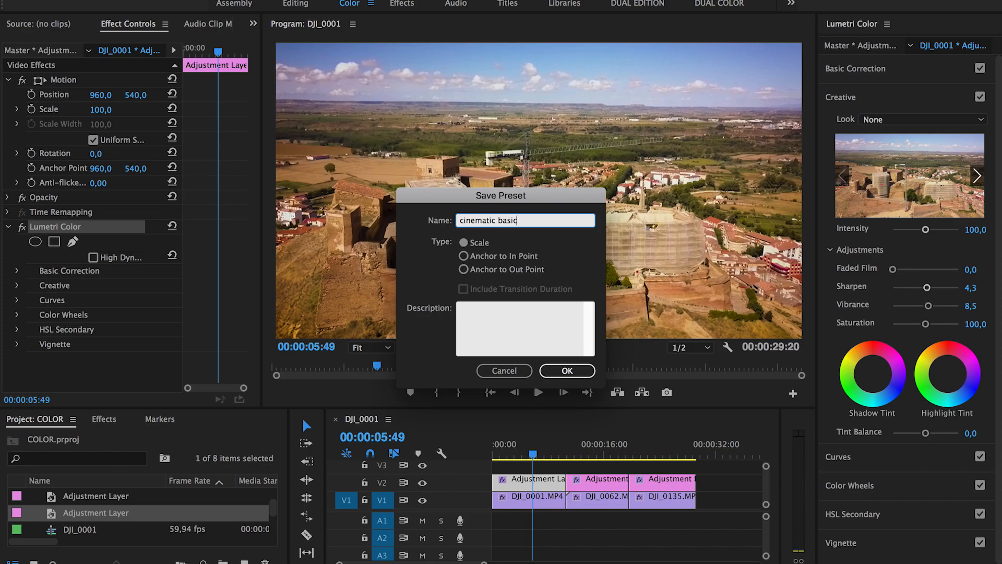
{"action": "left_click", "coordinate": [563, 371]}
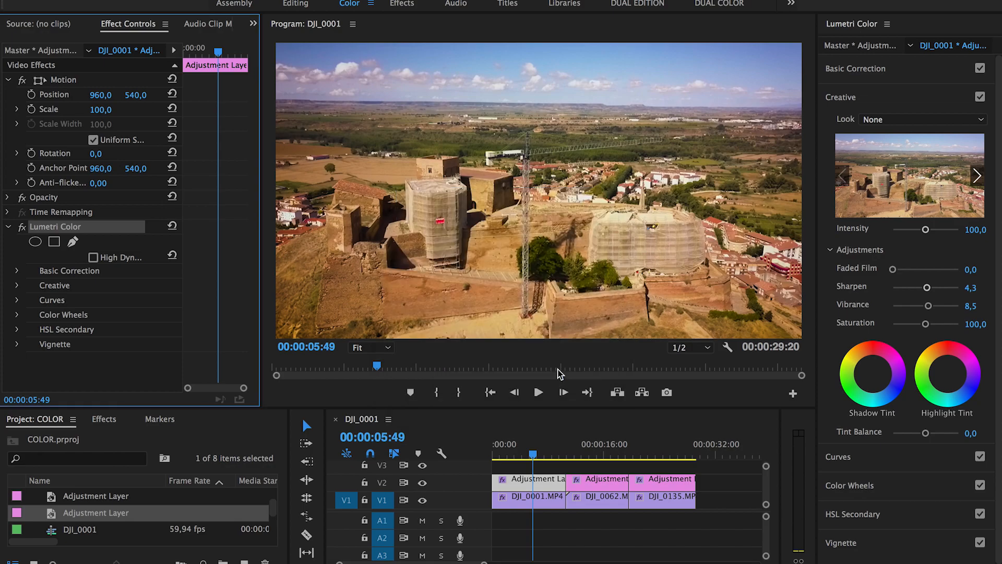
{"action": "left_click", "coordinate": [104, 421]}
Step: Select the cinematic basic preset in the Presets folder and widen the Effects panel
{"action": "left_click", "coordinate": [14, 456]}
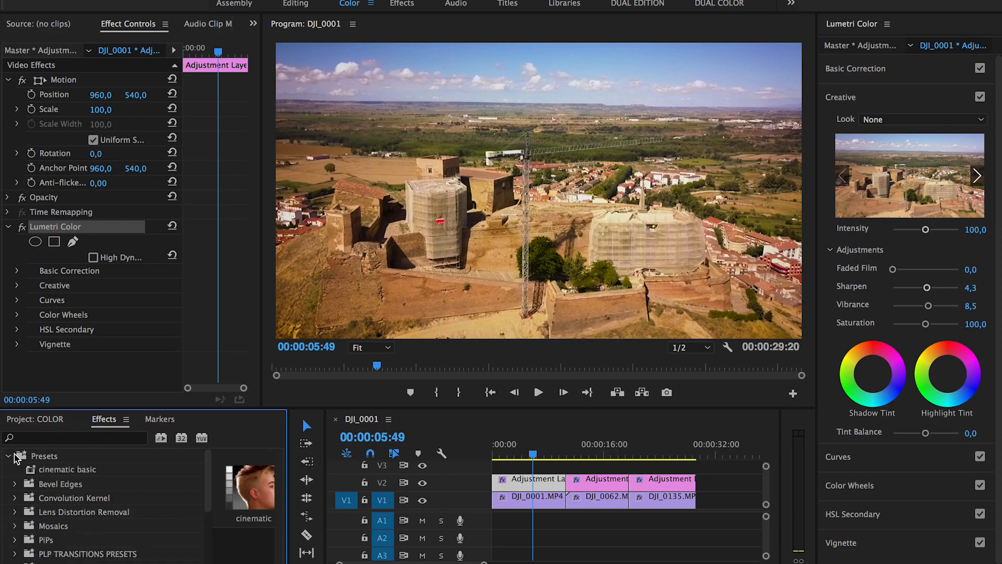
{"action": "left_click", "coordinate": [55, 469]}
{"action": "left_click_drag", "start_coordinate": [289, 443], "coordinate": [348, 444]}
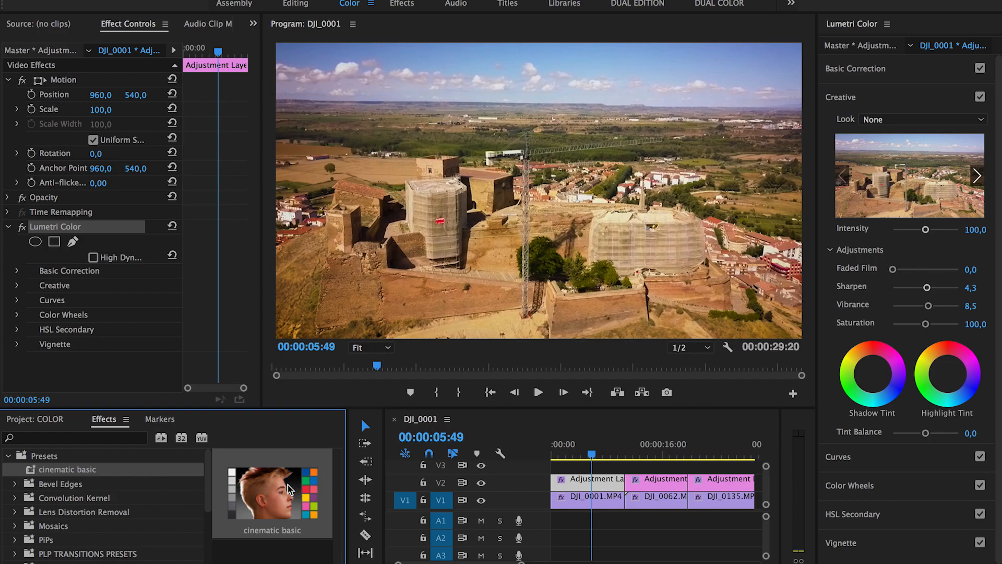
{"action": "left_click_drag", "start_coordinate": [314, 511], "coordinate": [272, 514]}
Step: Export the cinematic basic preset to the Desktop as cinematicbasic.prfpset
{"action": "right_click", "coordinate": [69, 475]}
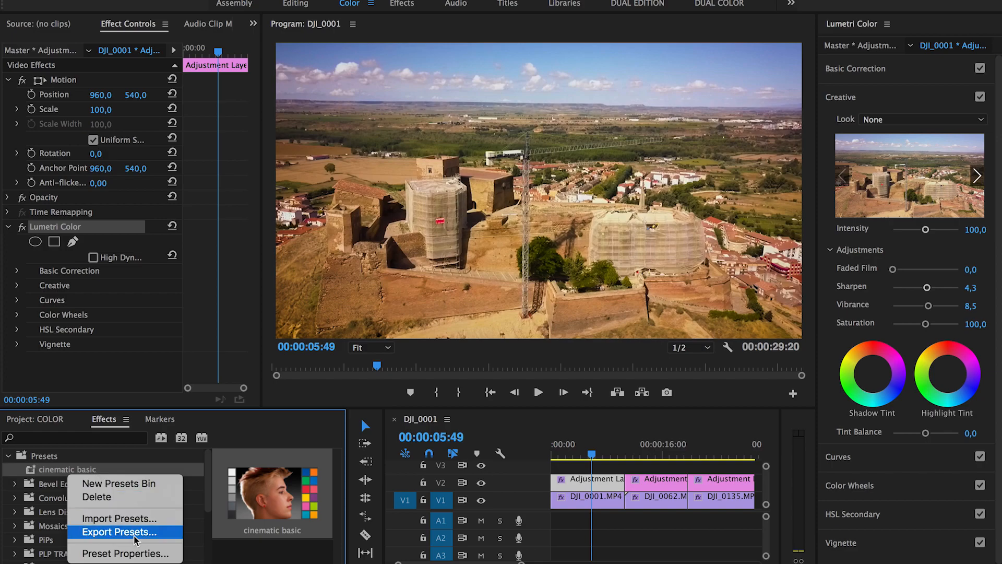
{"action": "right_click", "coordinate": [46, 474]}
{"action": "right_click", "coordinate": [50, 474]}
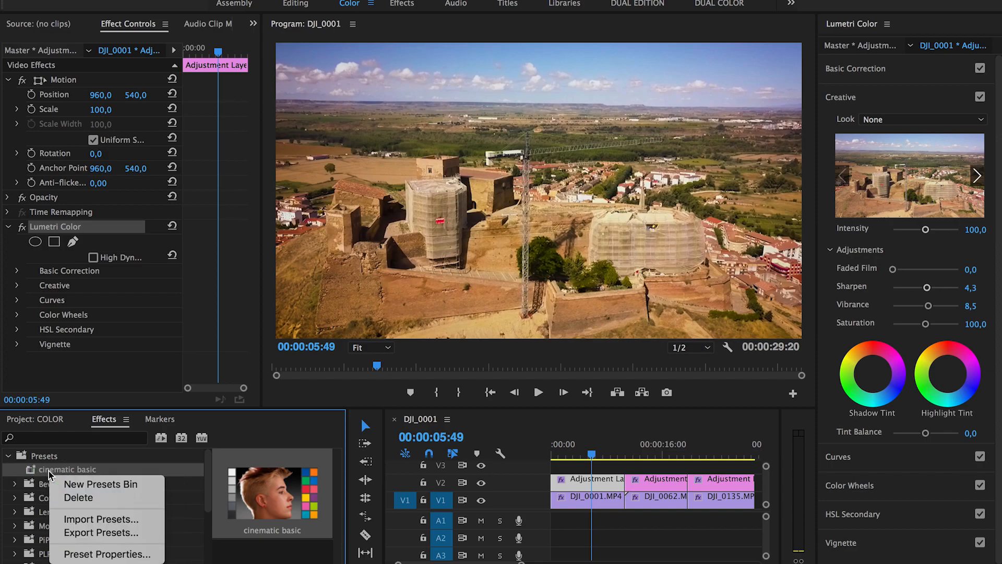
{"action": "left_click", "coordinate": [101, 538]}
{"action": "type", "text": "cinemati"}
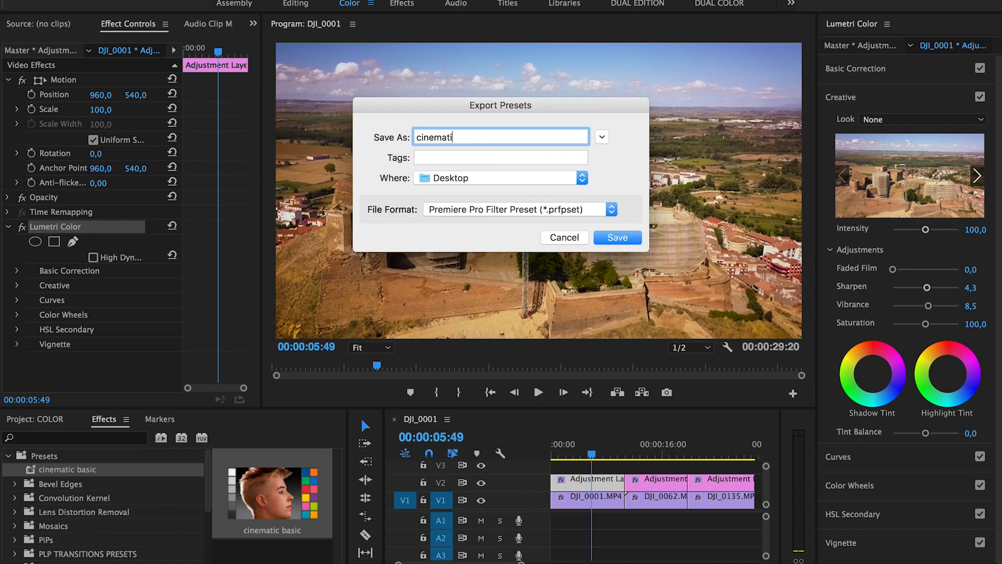
{"action": "type", "text": "cbasic"}
{"action": "left_click", "coordinate": [602, 240]}
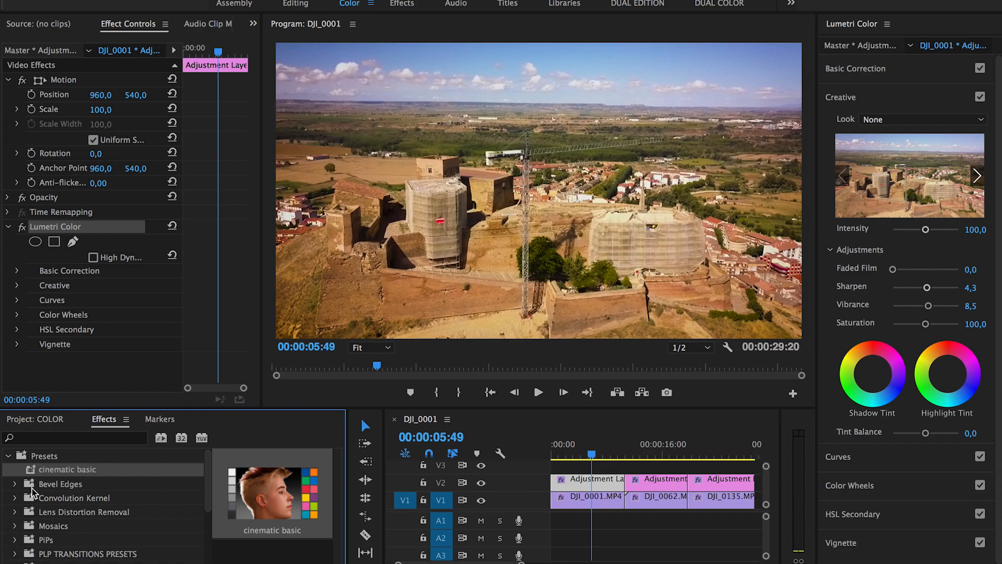
{"action": "key", "text": "F11"}
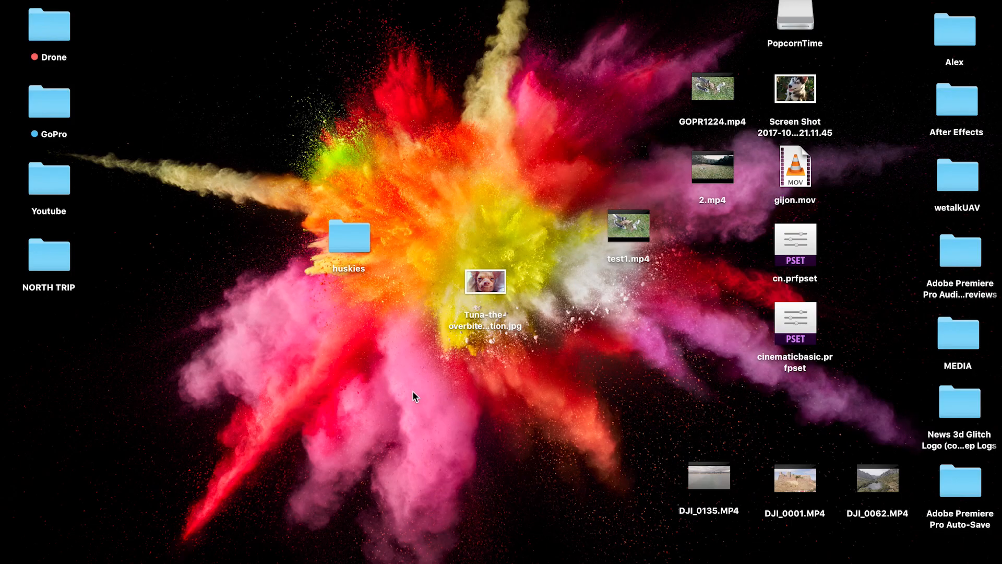
Step: Trash the old cn.prfpset from the Desktop and select cinematicbasic.prfpset
{"action": "left_click", "coordinate": [791, 282]}
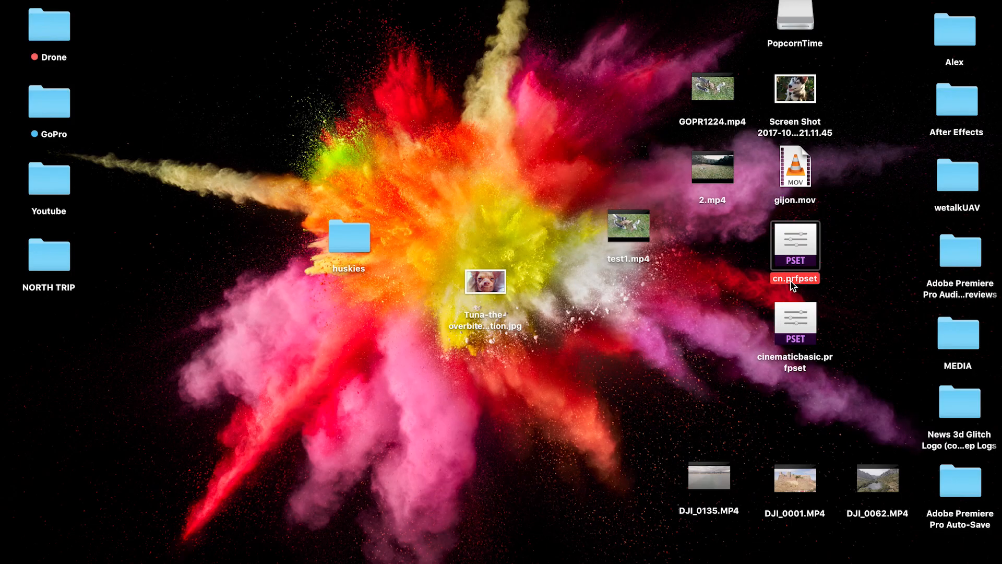
{"action": "key", "text": "super+BackSpace"}
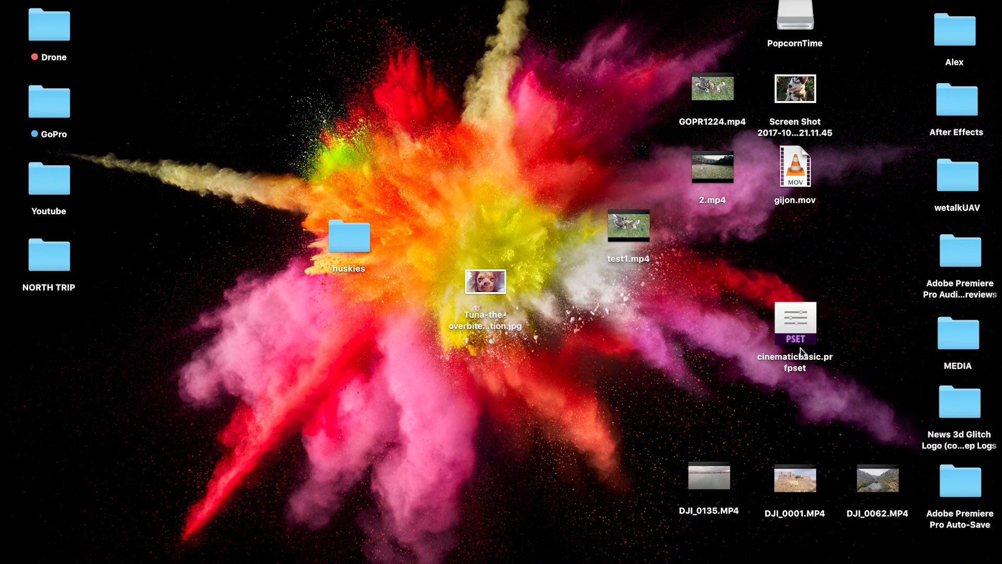
{"action": "left_click", "coordinate": [791, 369]}
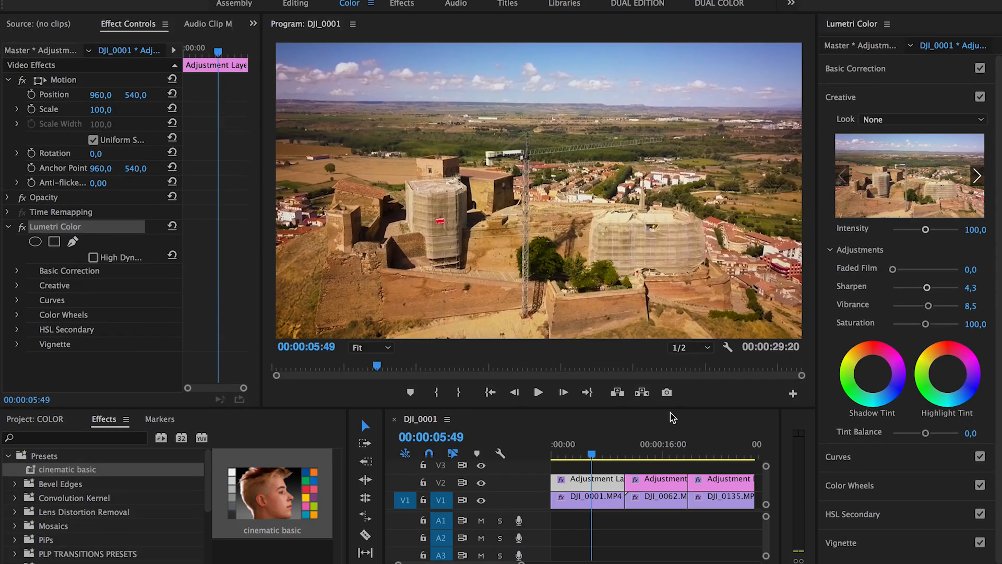
{"action": "left_click", "coordinate": [653, 484]}
{"action": "left_click", "coordinate": [658, 454]}
{"action": "left_click", "coordinate": [733, 450]}
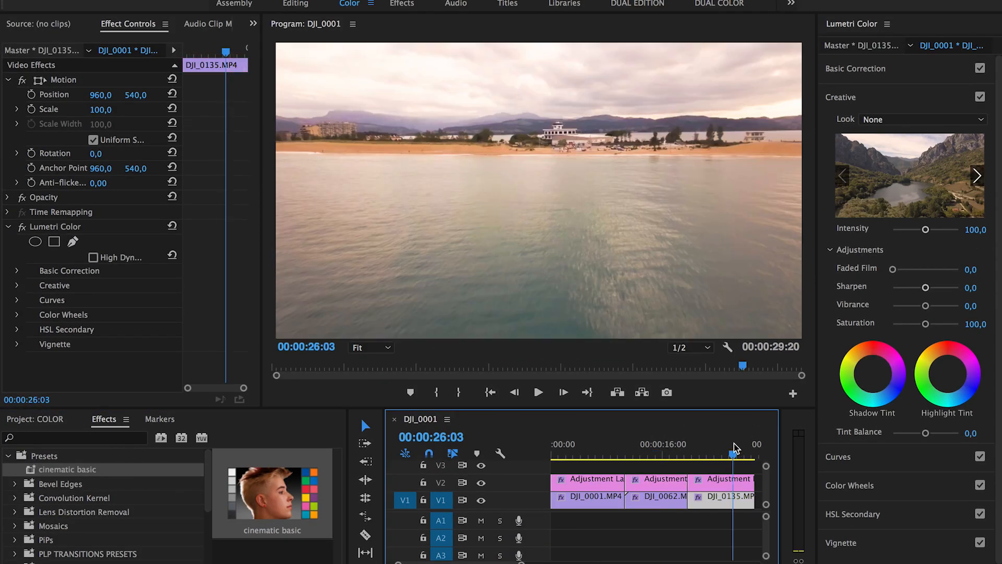
{"action": "left_click", "coordinate": [666, 452]}
{"action": "left_click", "coordinate": [656, 480]}
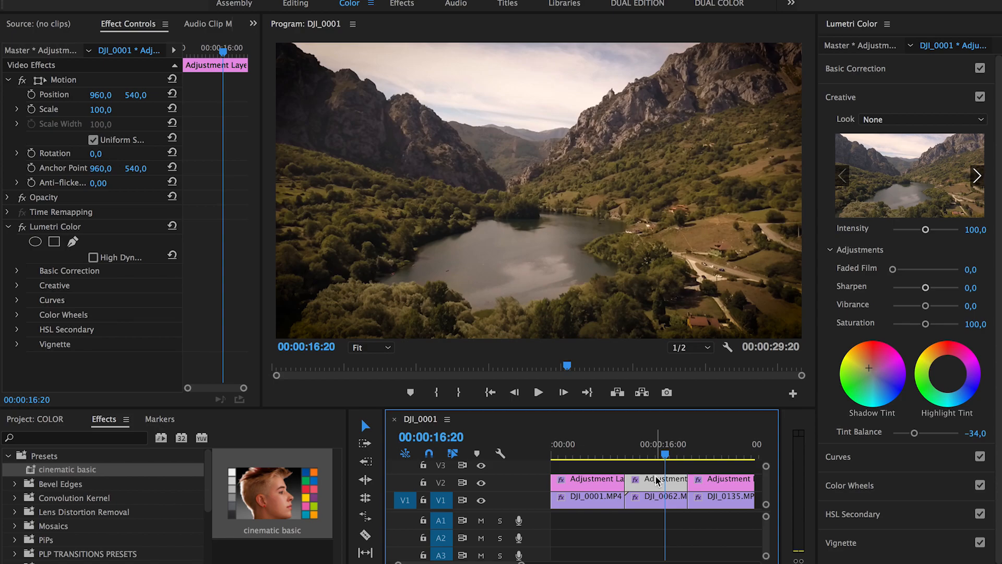
{"action": "left_click", "coordinate": [715, 452]}
{"action": "left_click_drag", "start_coordinate": [670, 448], "coordinate": [587, 448]}
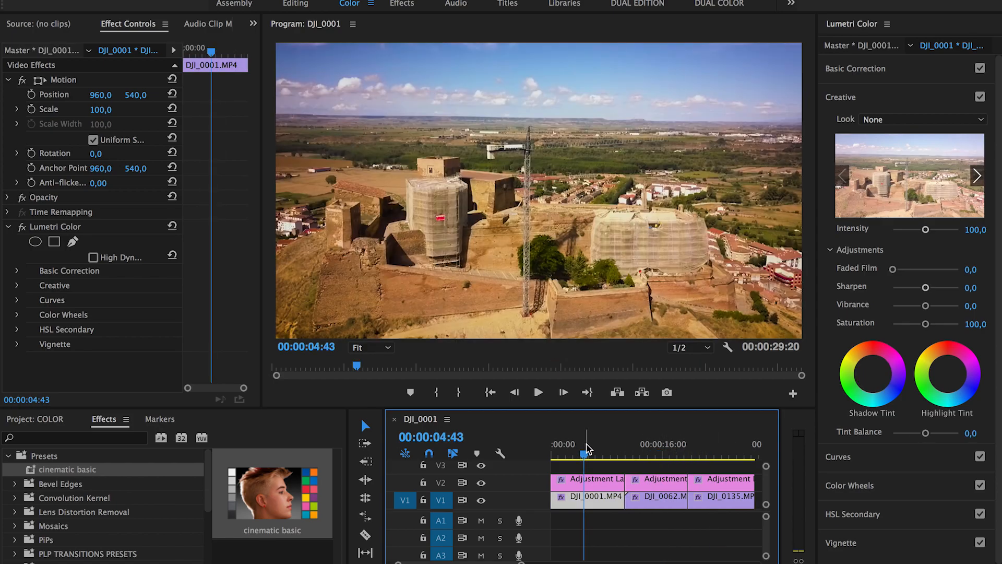